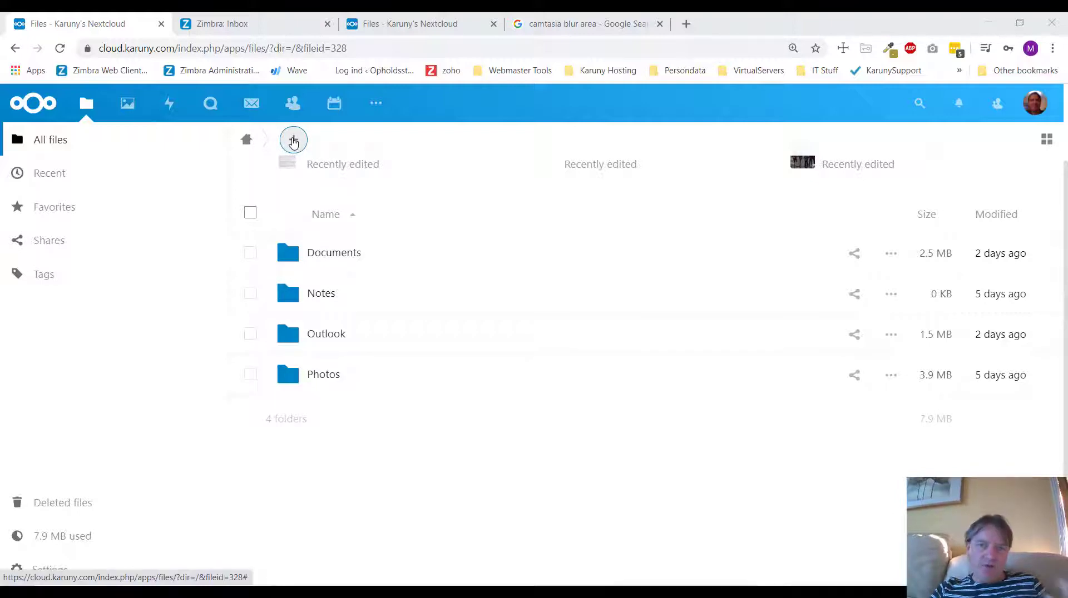
# Create a new folder named STU Team in the root of all files.
pyautogui.click(293, 142)
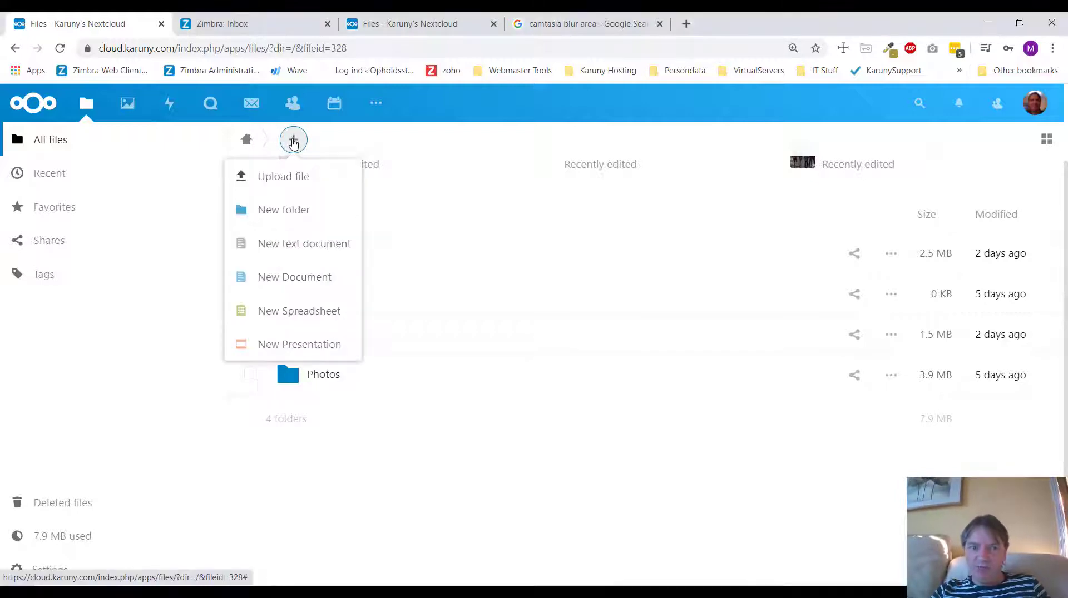
pyautogui.click(281, 211)
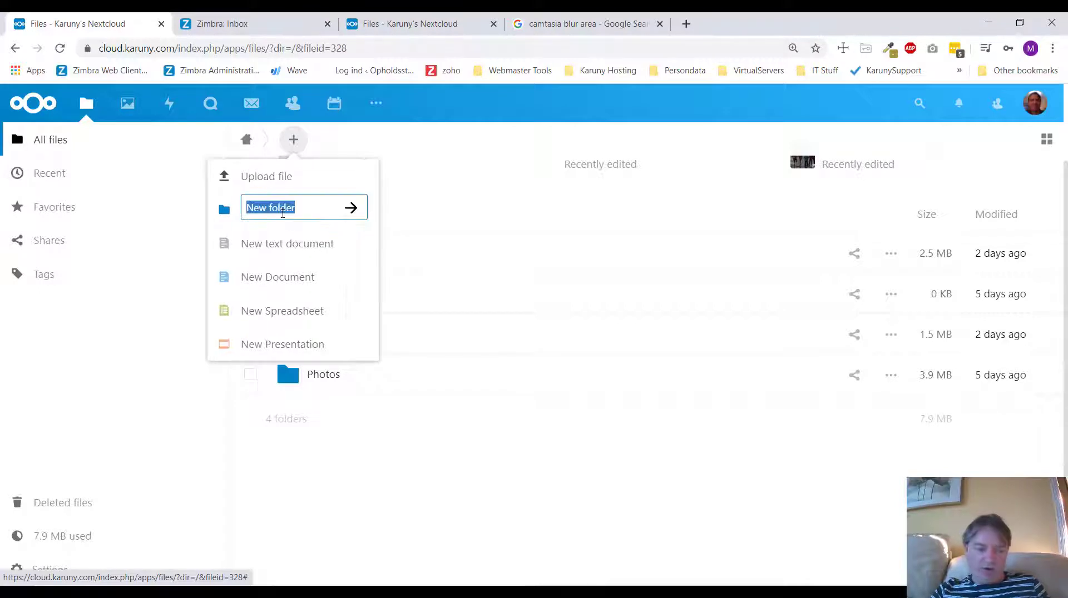
pyautogui.write('STU')
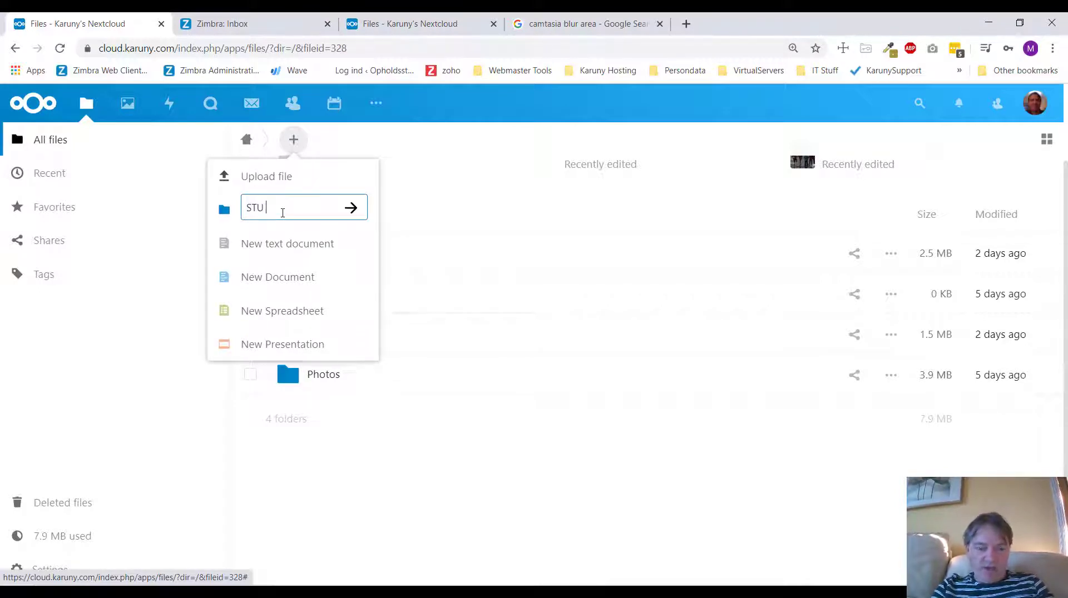
pyautogui.write(' Team')
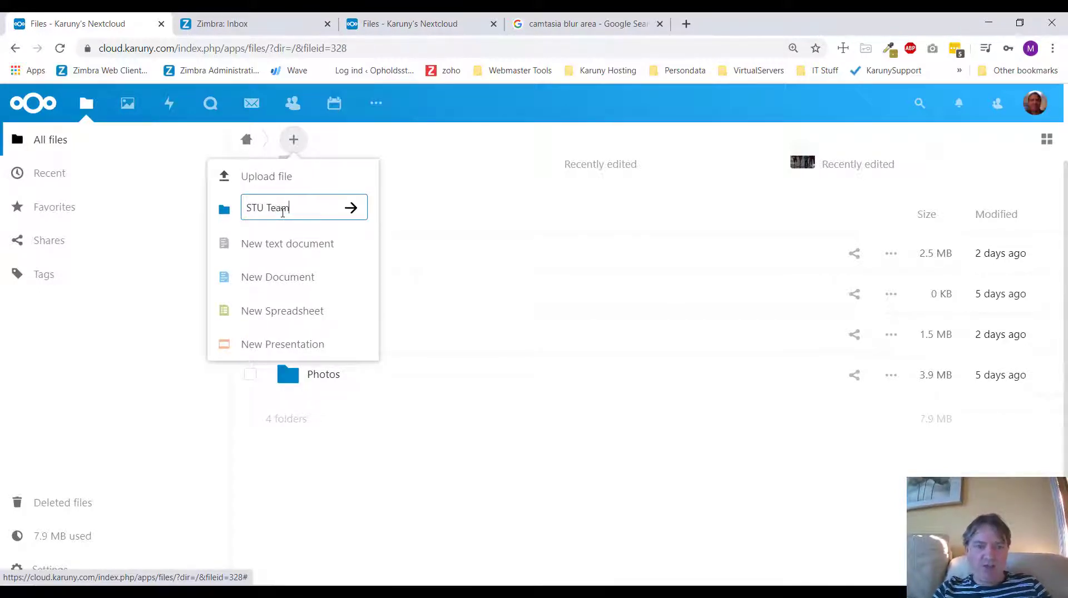
pyautogui.click(352, 208)
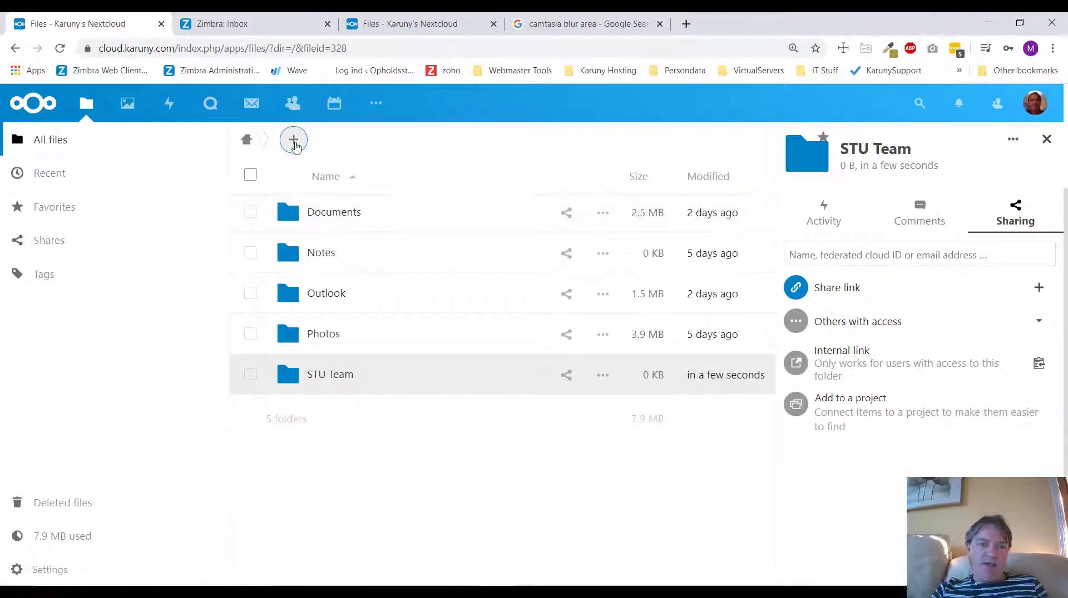
# Create a second root folder named Gardenfarming.
pyautogui.click(294, 139)
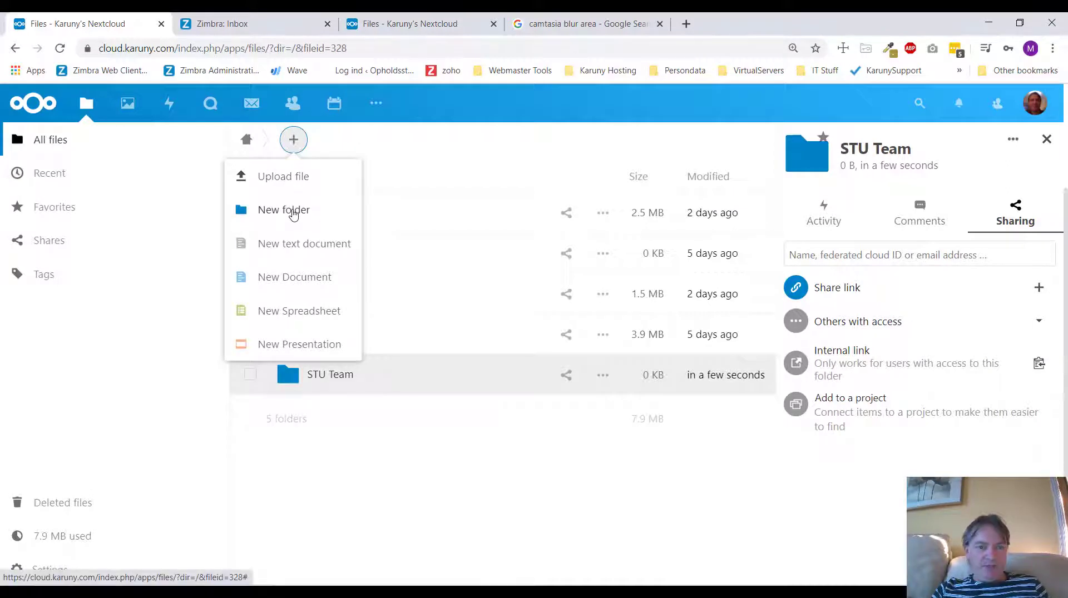
pyautogui.click(293, 214)
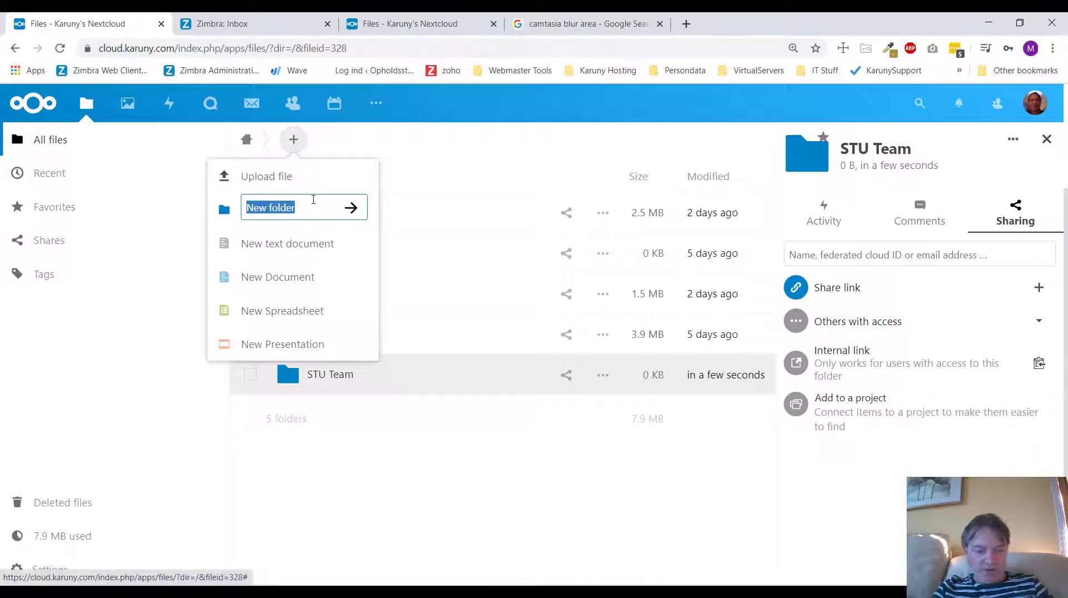
pyautogui.write('Gardenfarming')
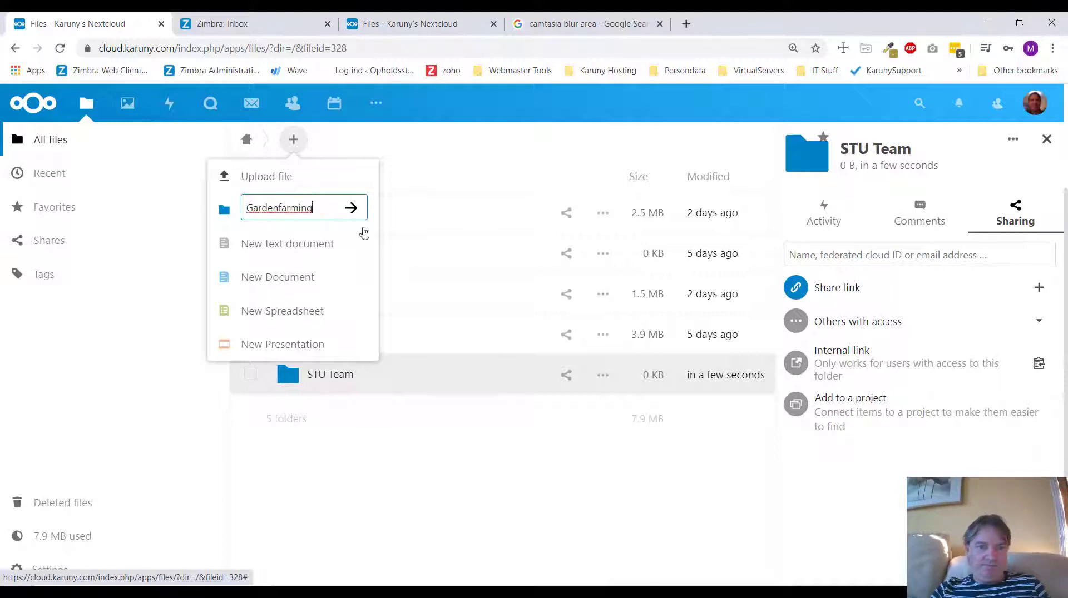
pyautogui.click(351, 207)
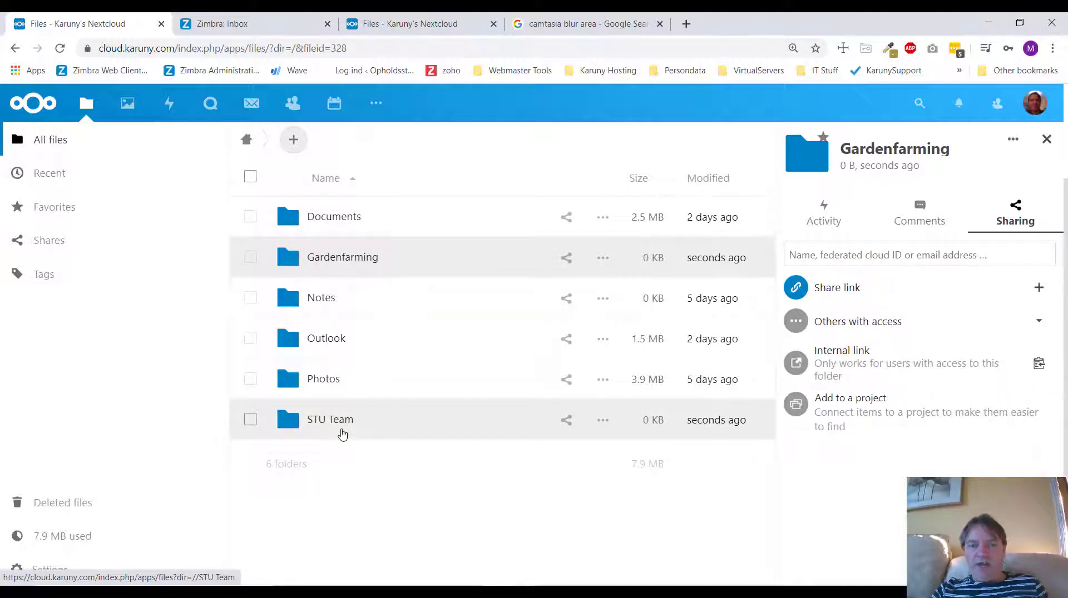
# Look inside the STU Team folder and return to the root folder.
pyautogui.click(422, 424)
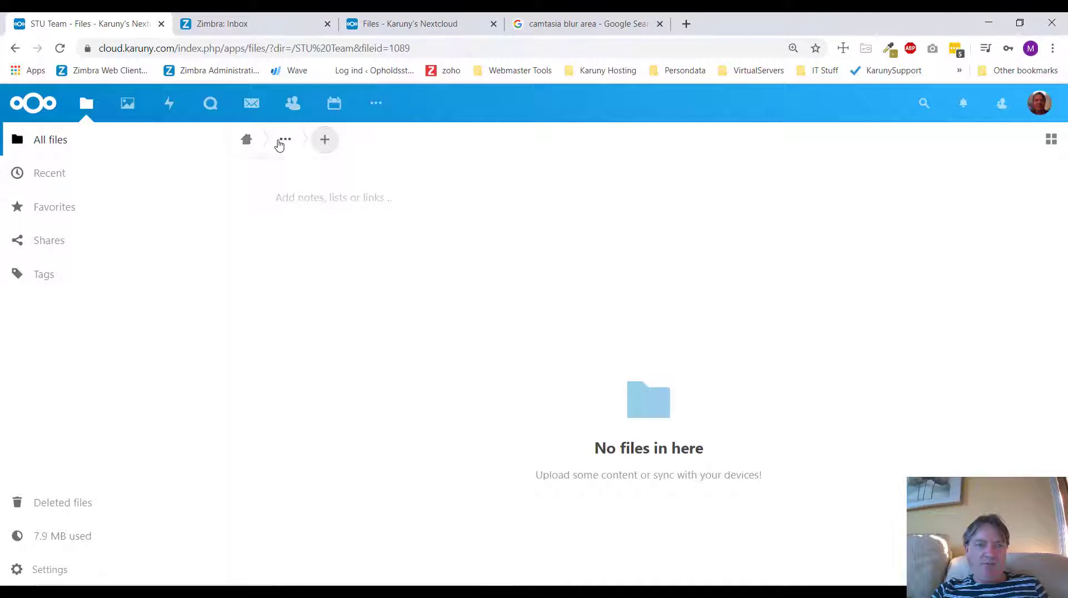
pyautogui.click(278, 144)
pyautogui.click(274, 171)
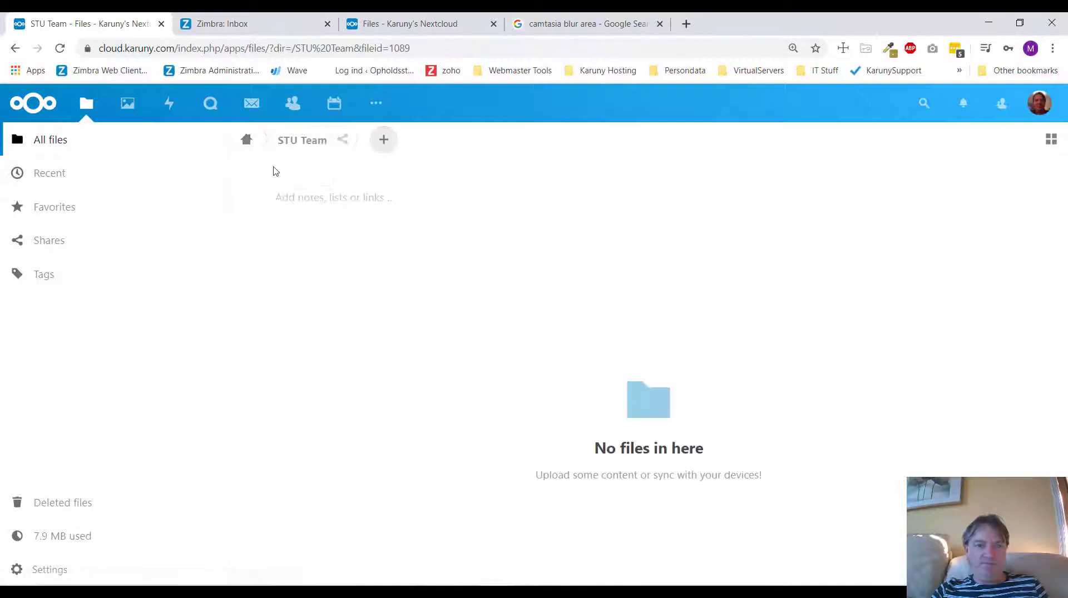
pyautogui.click(246, 139)
# Share the STU Team folder with the Kar-STU Students and Kar-STU Teachers groups, searching for them with "stu".
pyautogui.scroll(-1, 428, 496)
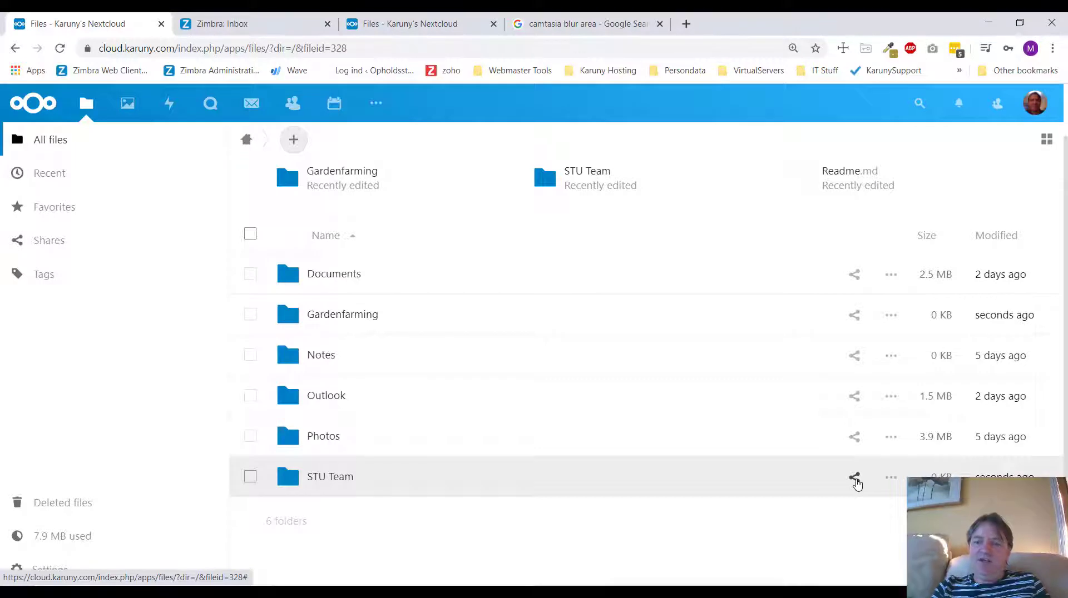
pyautogui.click(855, 479)
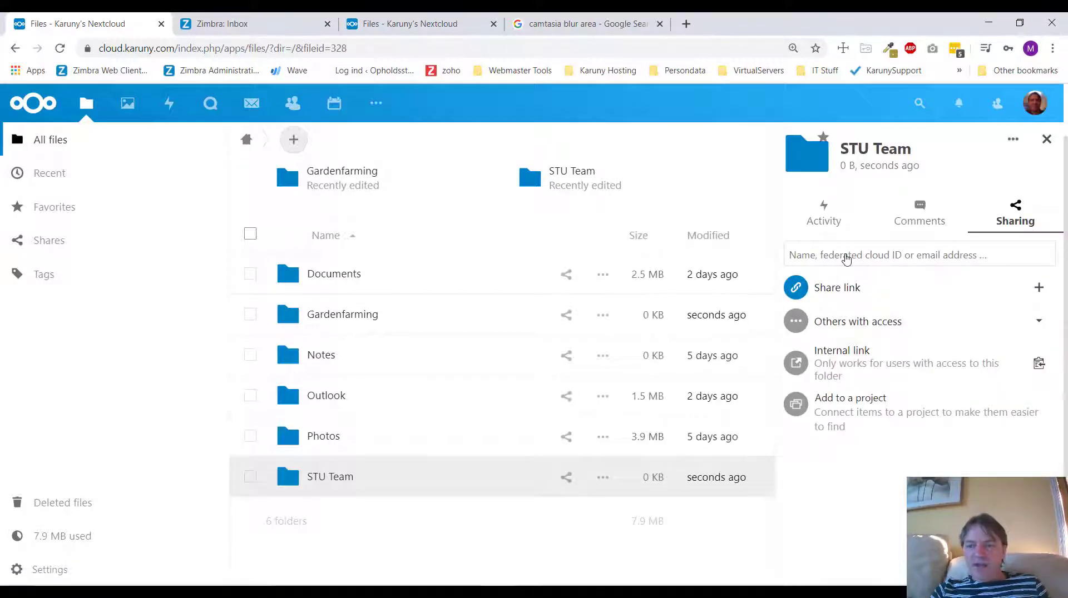
pyautogui.click(845, 255)
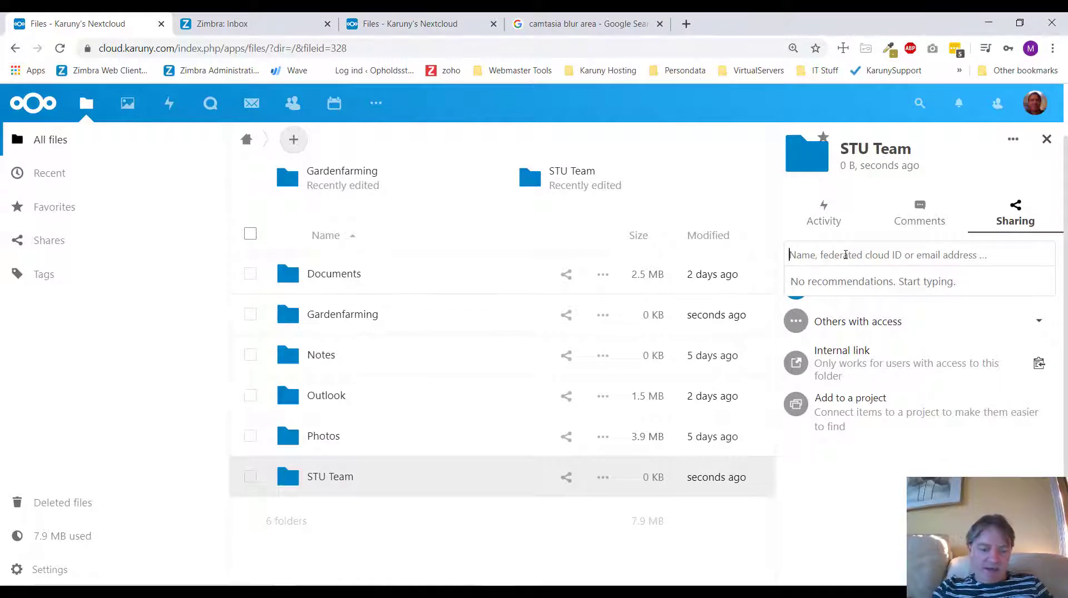
pyautogui.write('stu')
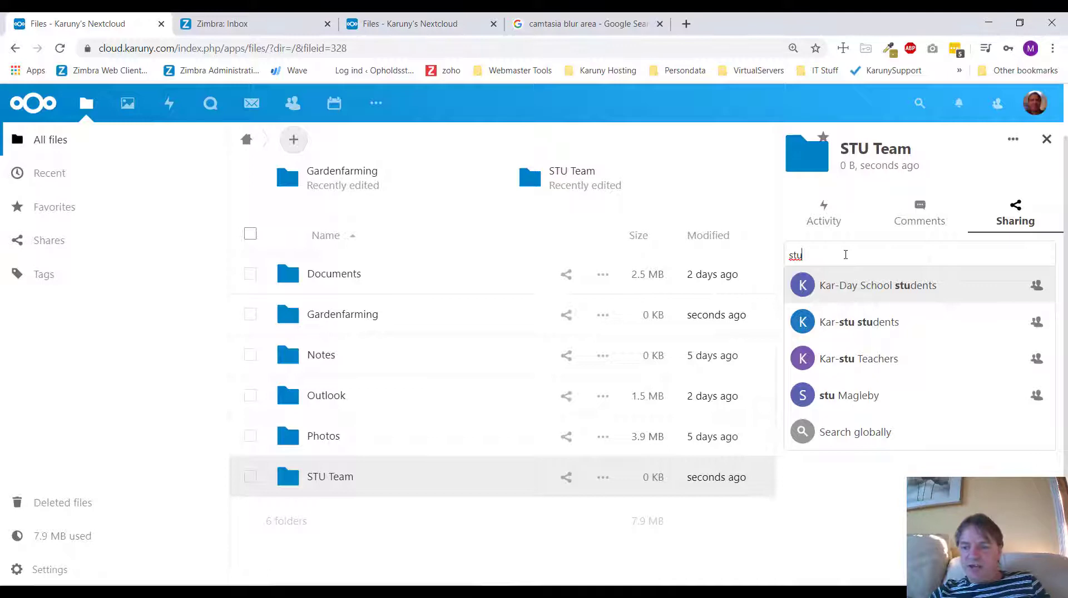
pyautogui.click(895, 325)
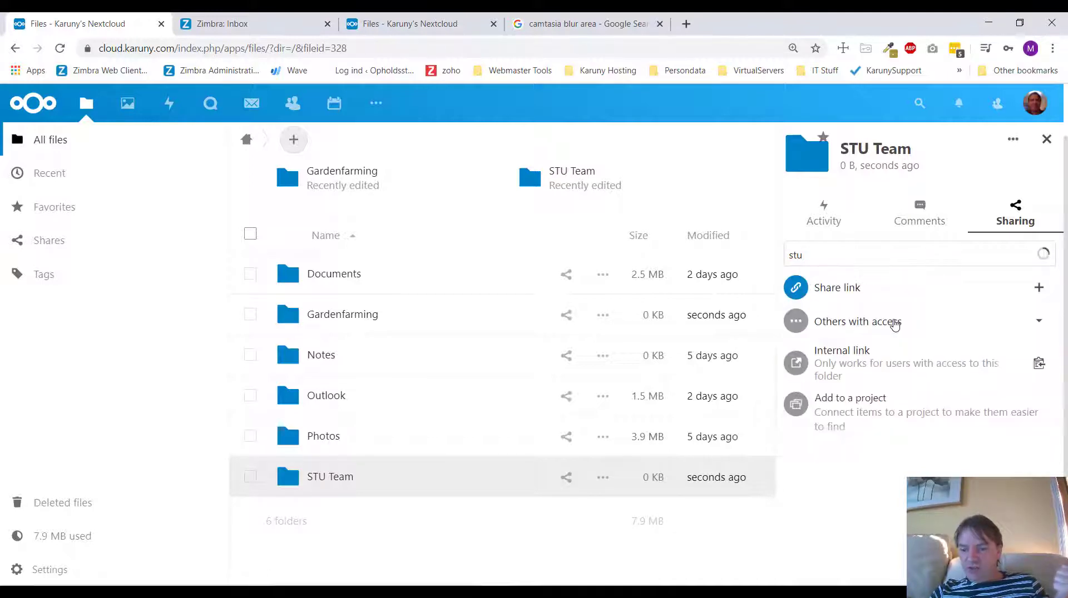
pyautogui.click(854, 251)
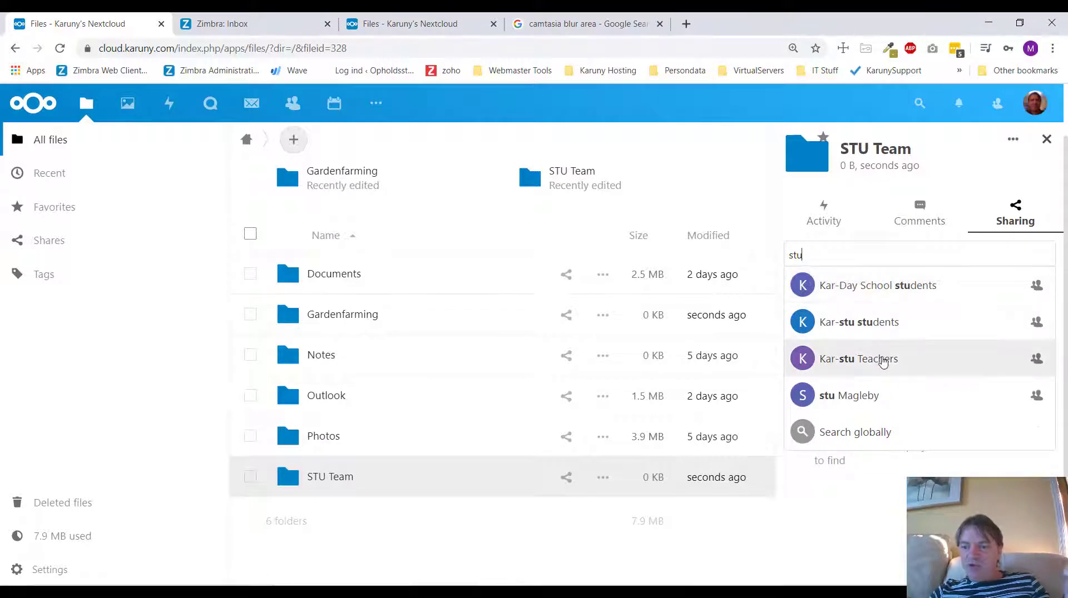
pyautogui.click(883, 360)
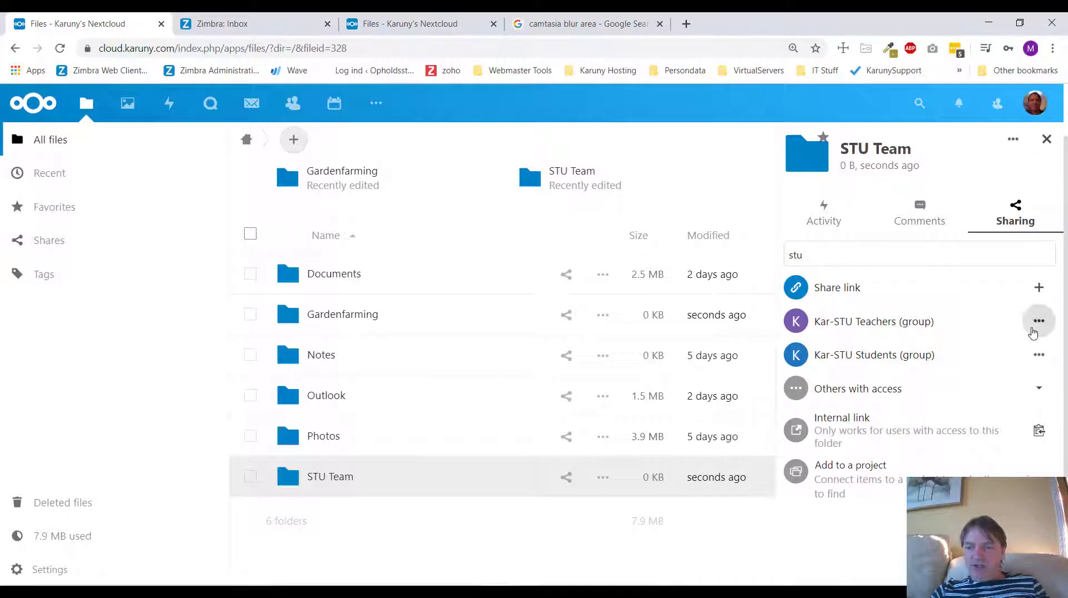
# Check the Kar-STU Teachers group's permissions on STU Team, and disallow editing, creating, deleting and resharing for the Kar-STU Students group.
pyautogui.click(1038, 329)
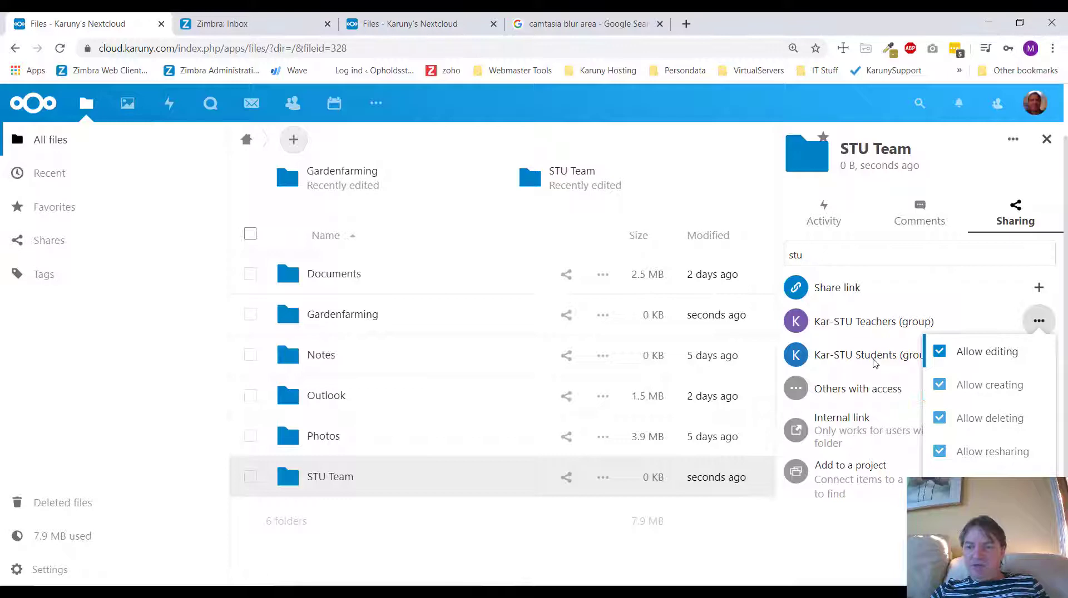
pyautogui.click(927, 365)
pyautogui.click(1039, 356)
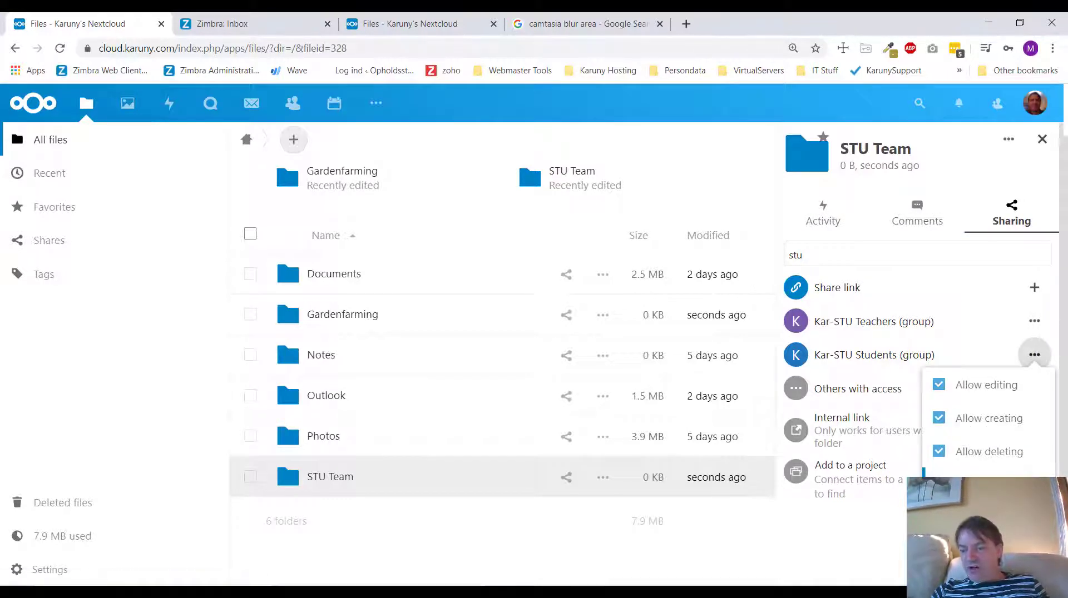
pyautogui.click(940, 452)
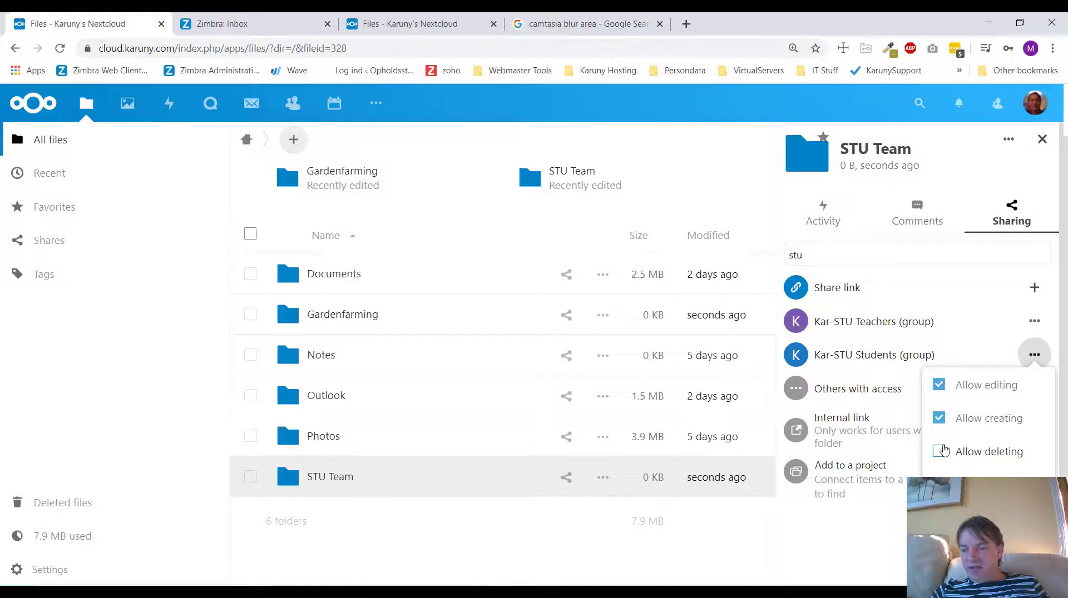
pyautogui.click(940, 419)
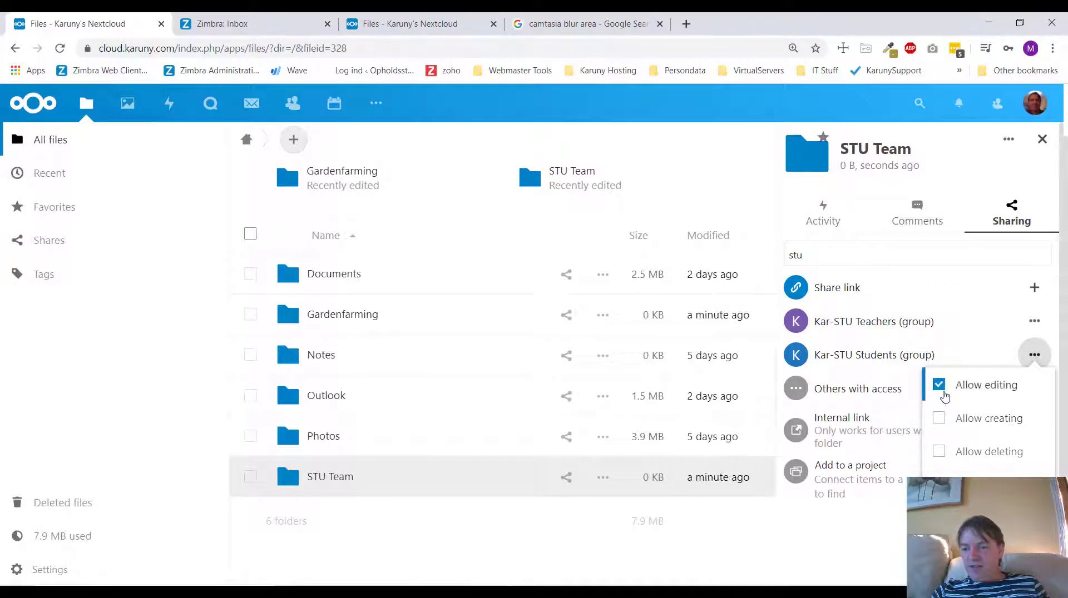
pyautogui.click(940, 386)
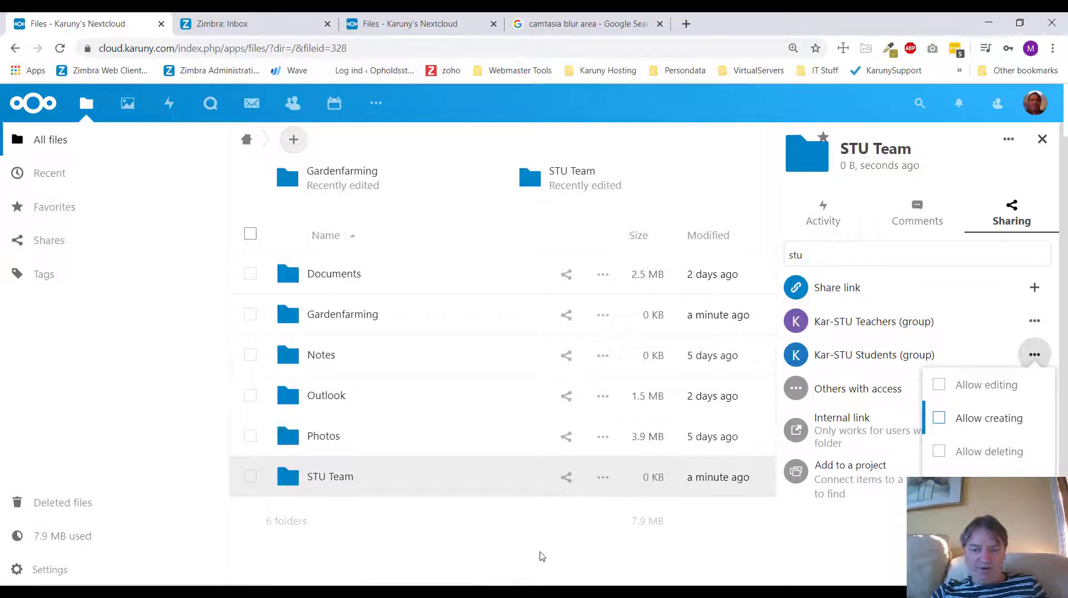
pyautogui.click(714, 554)
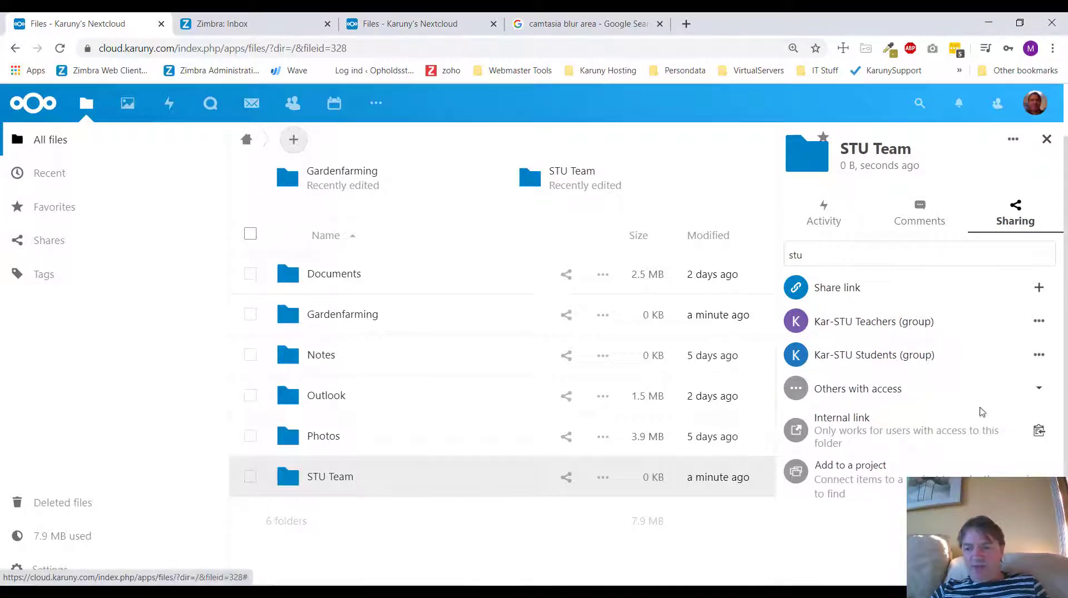
pyautogui.click(1038, 357)
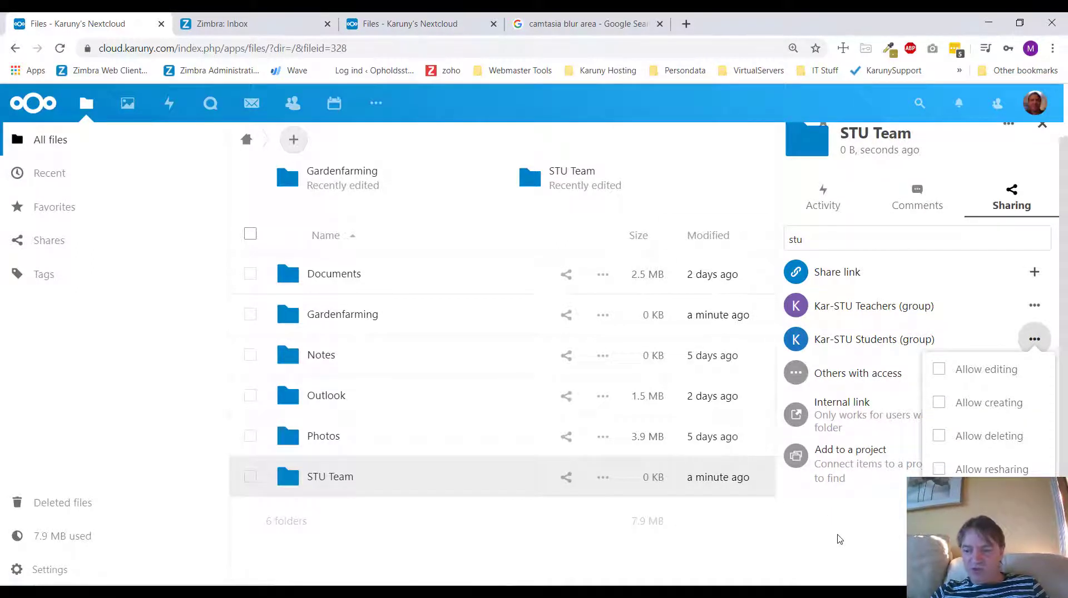
pyautogui.doubleClick(815, 544)
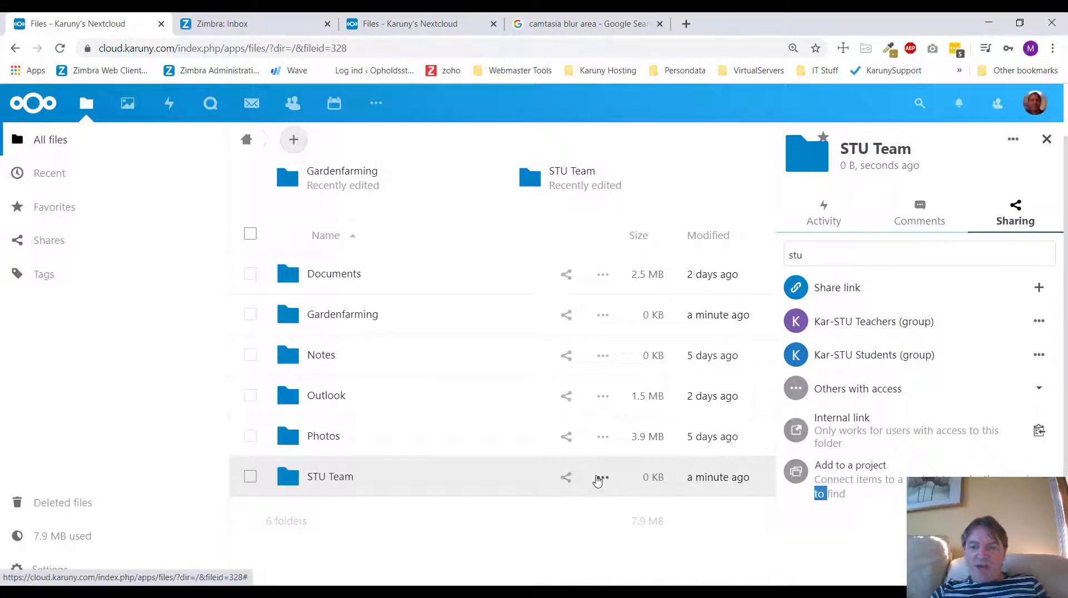
# Share the STU Team folder with the Headmaster account as well, searching for it with "head".
pyautogui.click(842, 261)
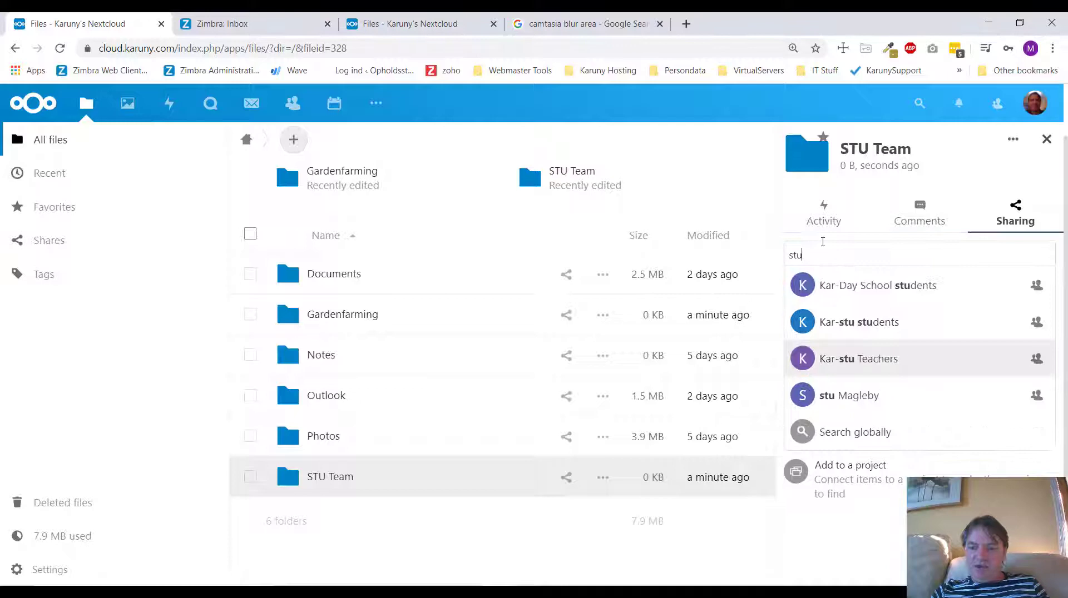
pyautogui.press('BackSpace')
pyautogui.press('BackSpace')
pyautogui.press('BackSpace')
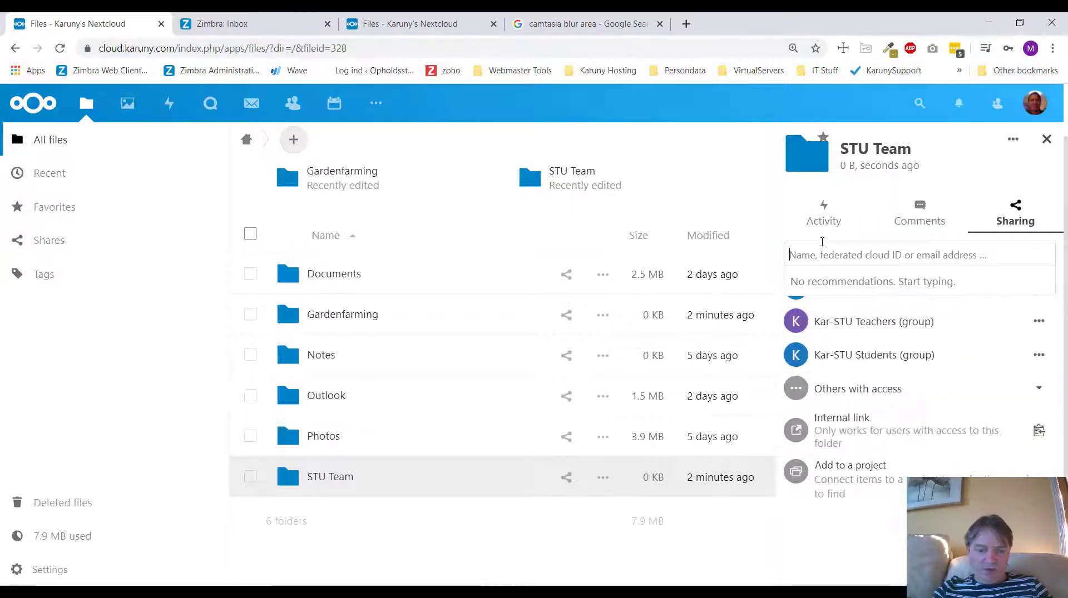
pyautogui.write('header')
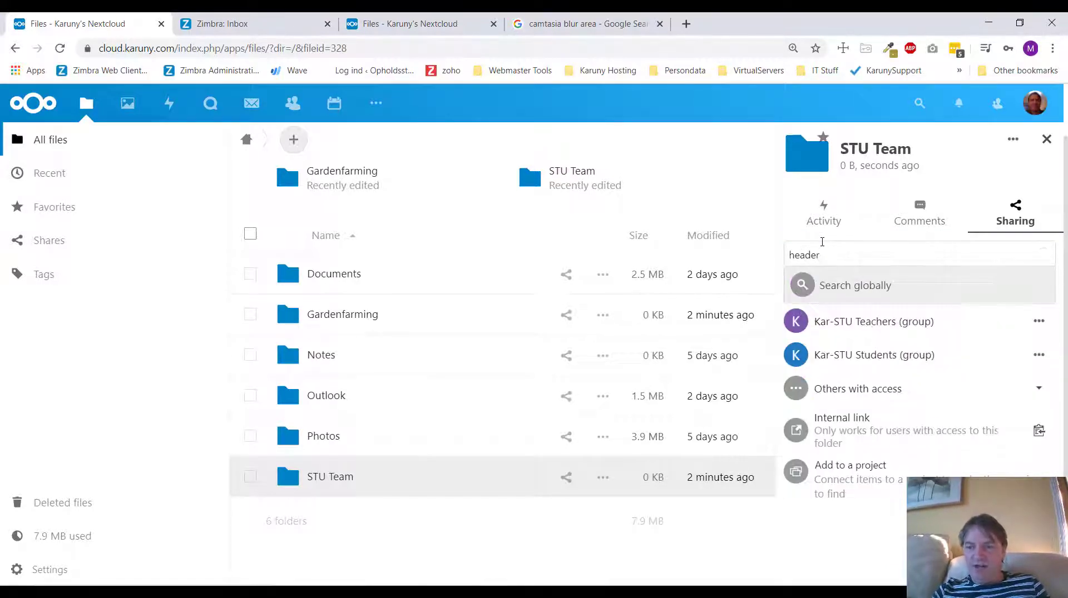
pyautogui.press('BackSpace')
pyautogui.press('BackSpace')
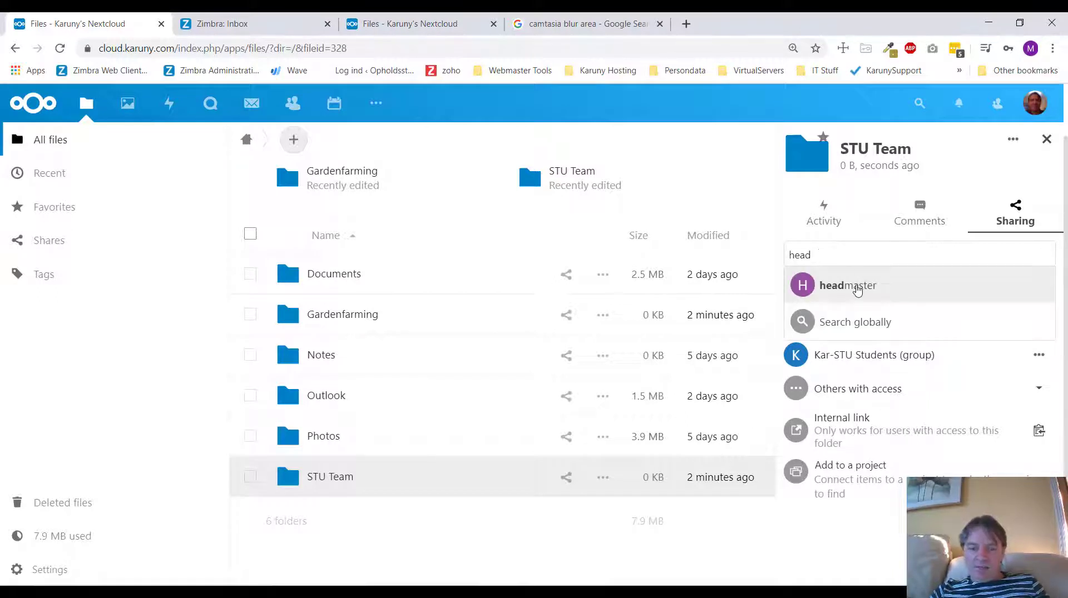
pyautogui.click(857, 290)
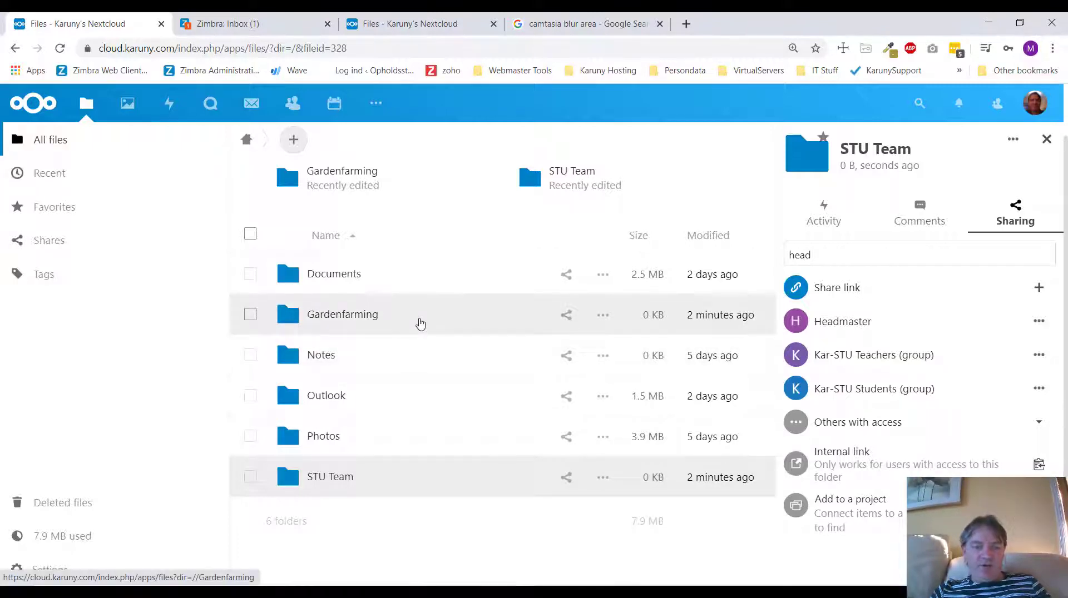
# Share the Gardenfarming folder with the Kar-GardenFarming group, searching for it with "gar", and check the group's permissions.
pyautogui.click(420, 323)
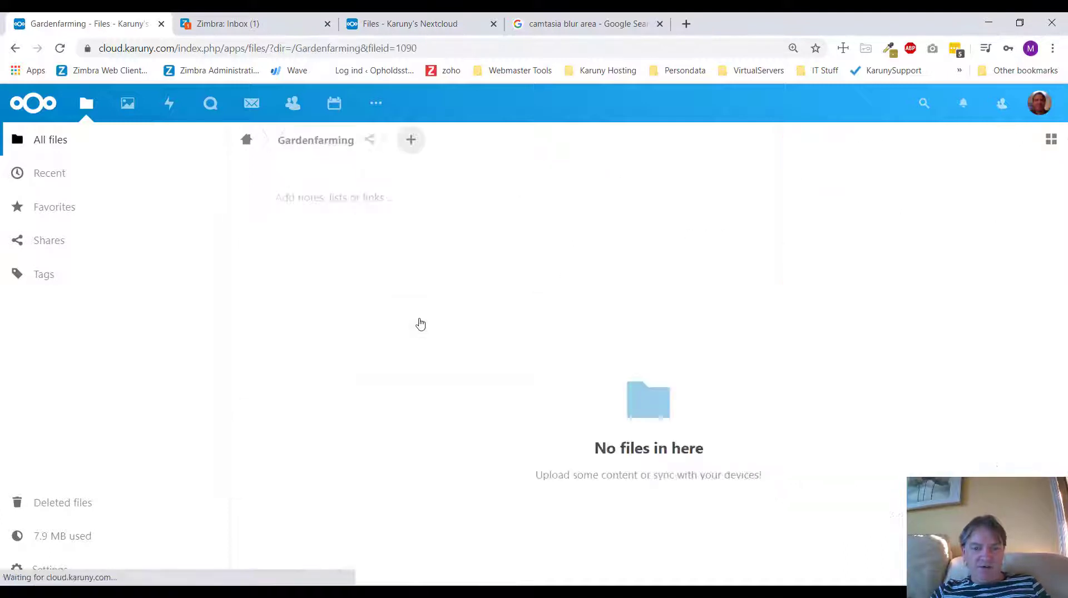
pyautogui.click(249, 143)
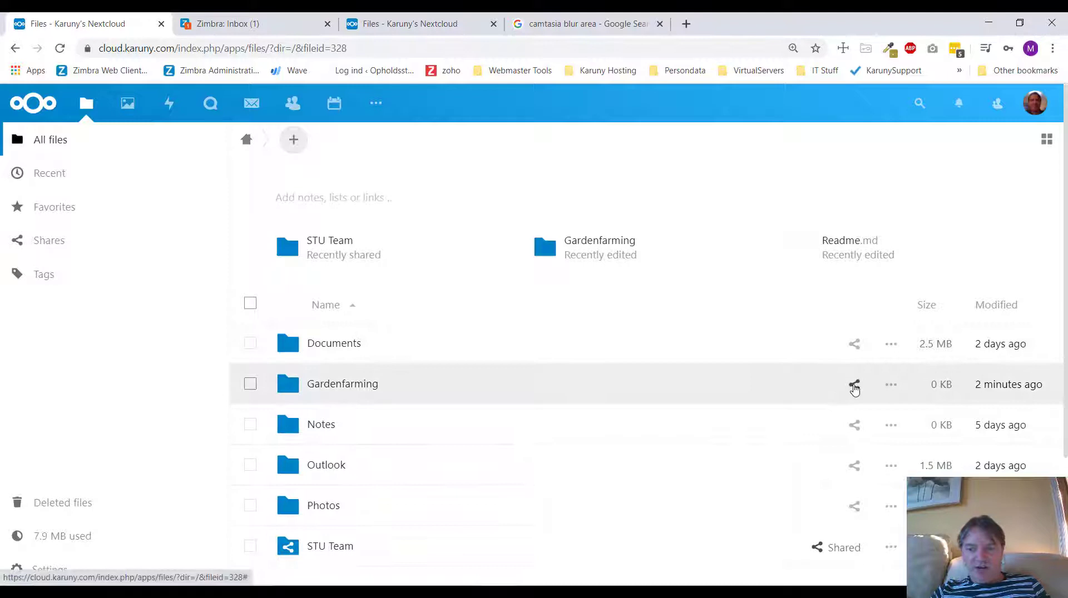
pyautogui.click(851, 386)
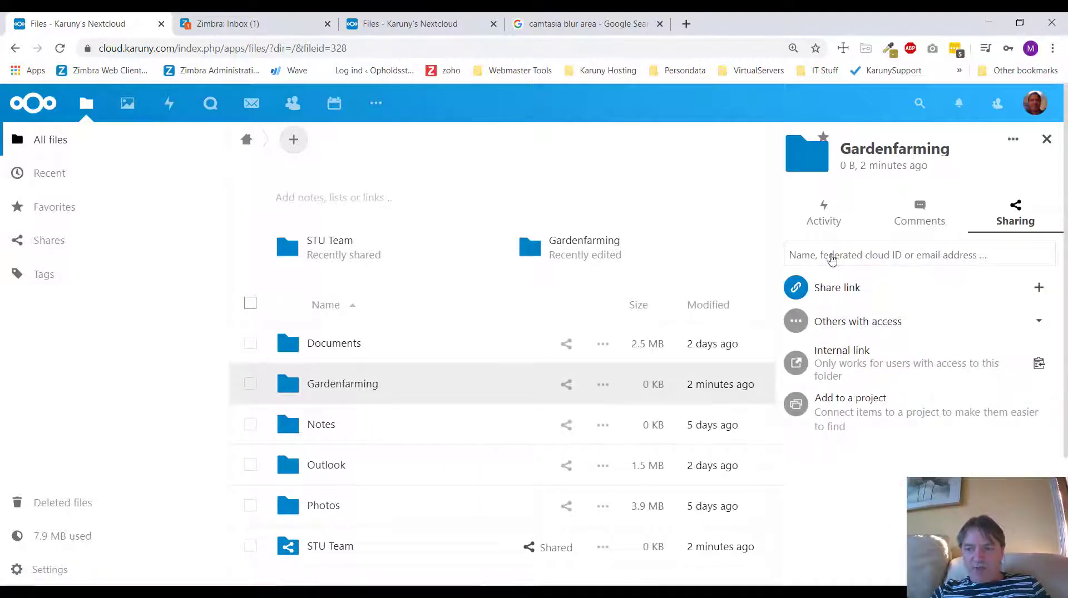
pyautogui.click(832, 255)
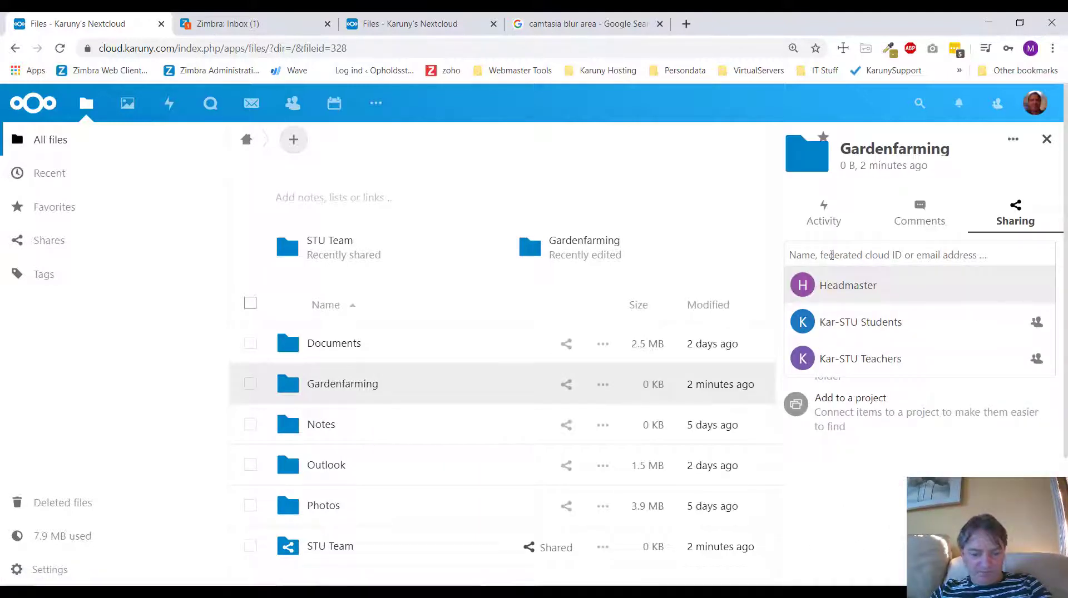
pyautogui.click(894, 255)
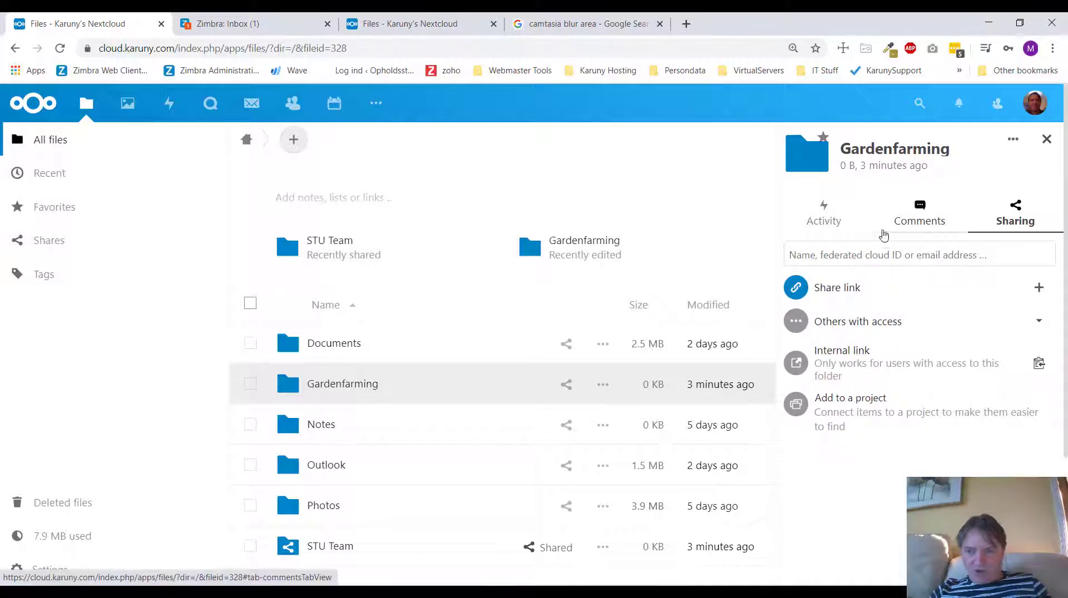
pyautogui.click(857, 255)
pyautogui.write('gar')
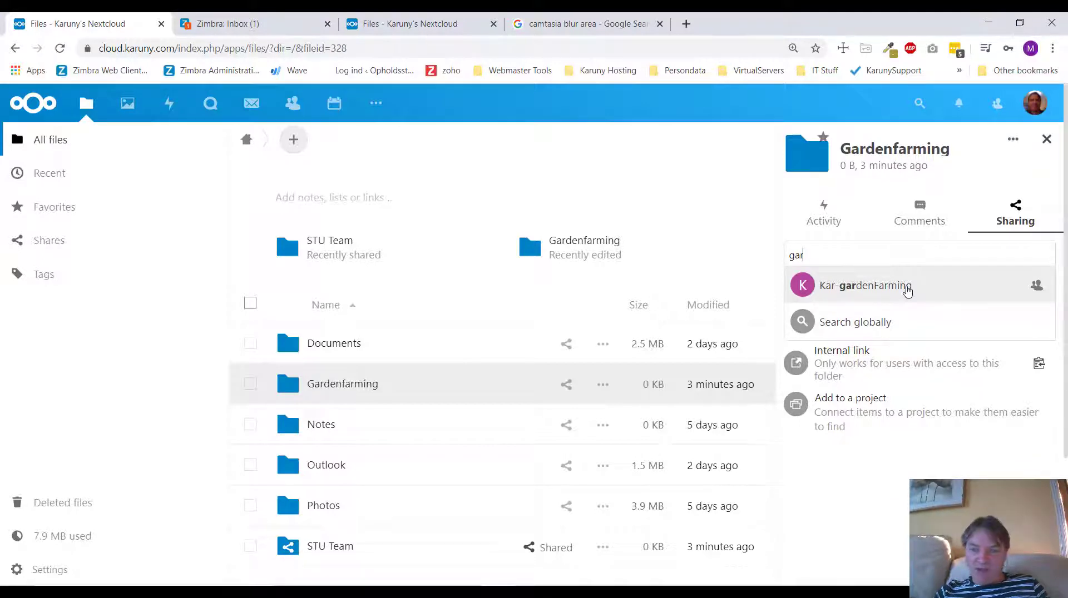
pyautogui.click(908, 290)
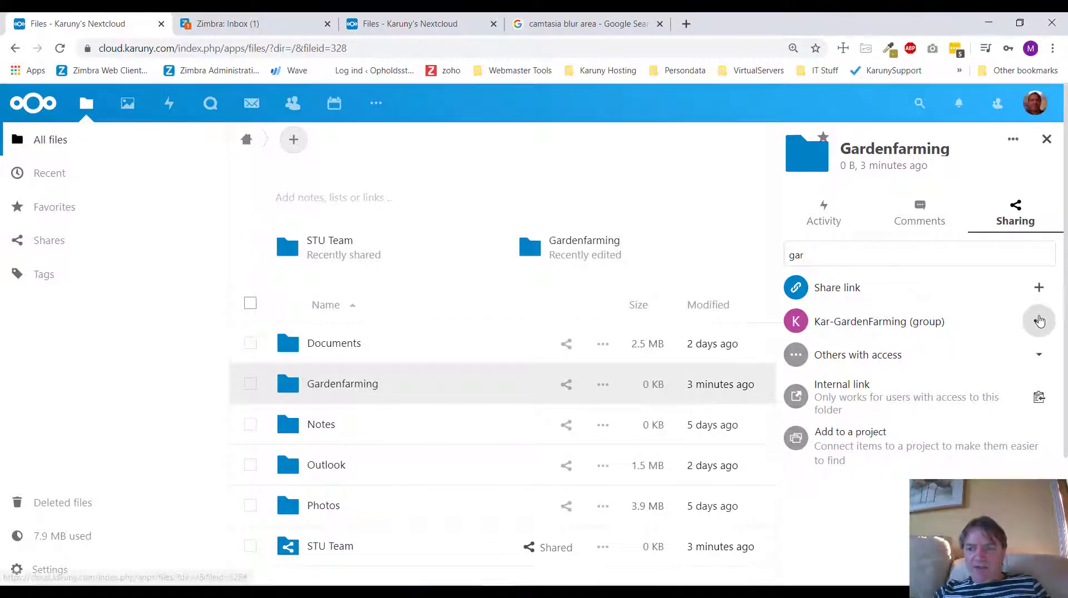
pyautogui.click(1038, 321)
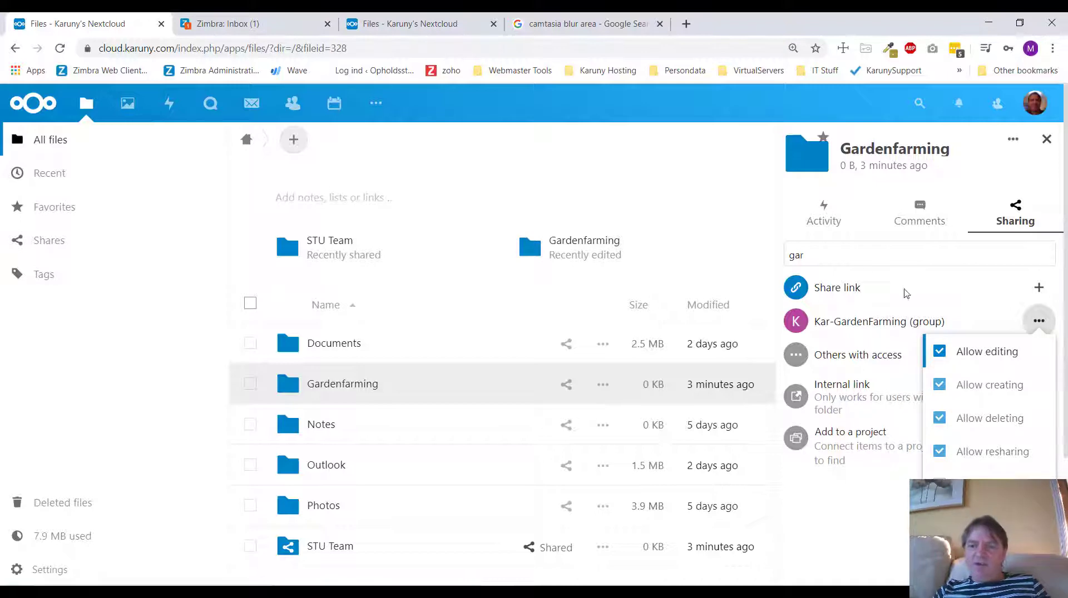
# Share Gardenfarming with the Kar-STU Teachers and Kar-Day-School Teachers groups as well, searching for them with "teache".
pyautogui.click(818, 256)
pyautogui.moveTo(818, 256); pyautogui.dragTo(786, 256)
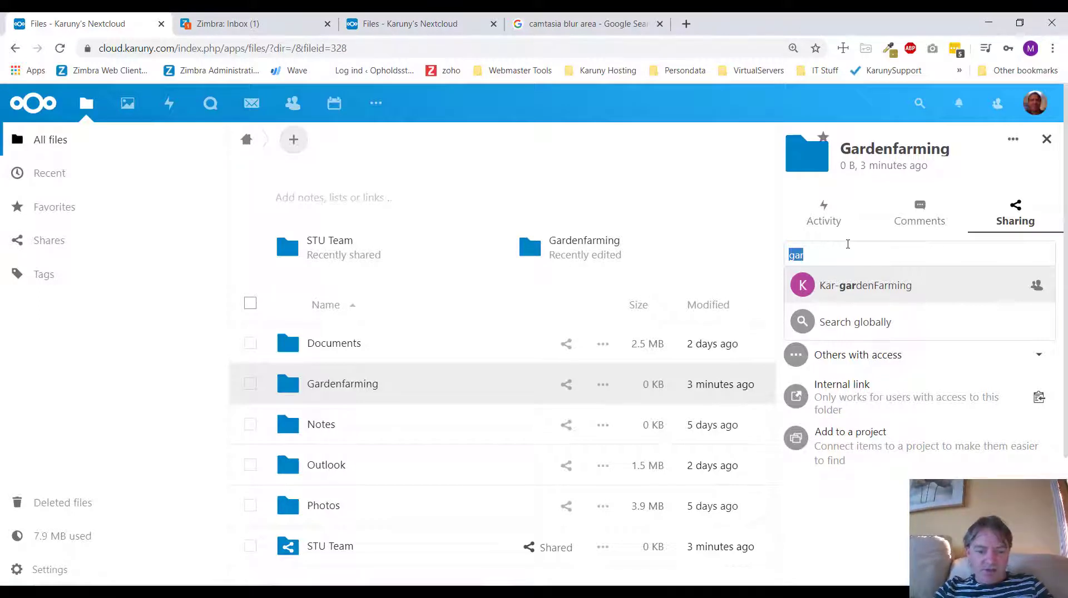
pyautogui.write('teache')
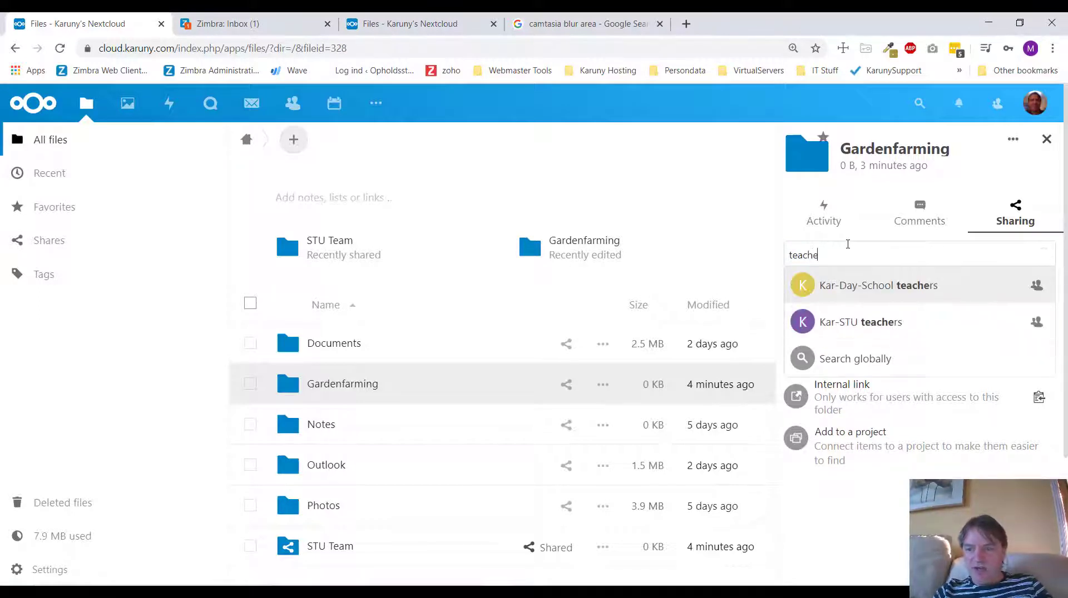
pyautogui.click(875, 322)
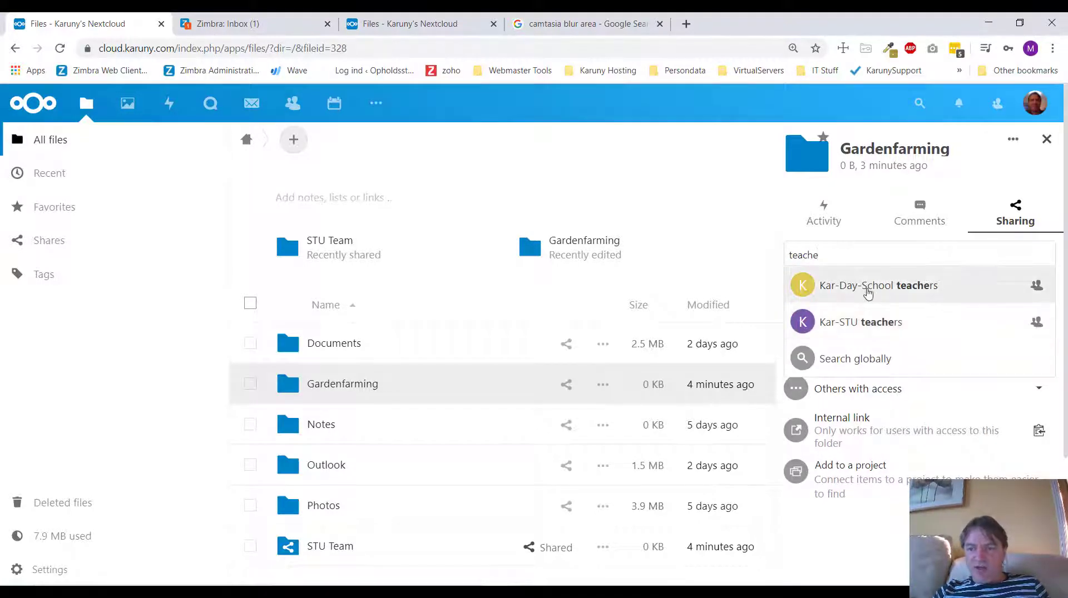
pyautogui.click(866, 287)
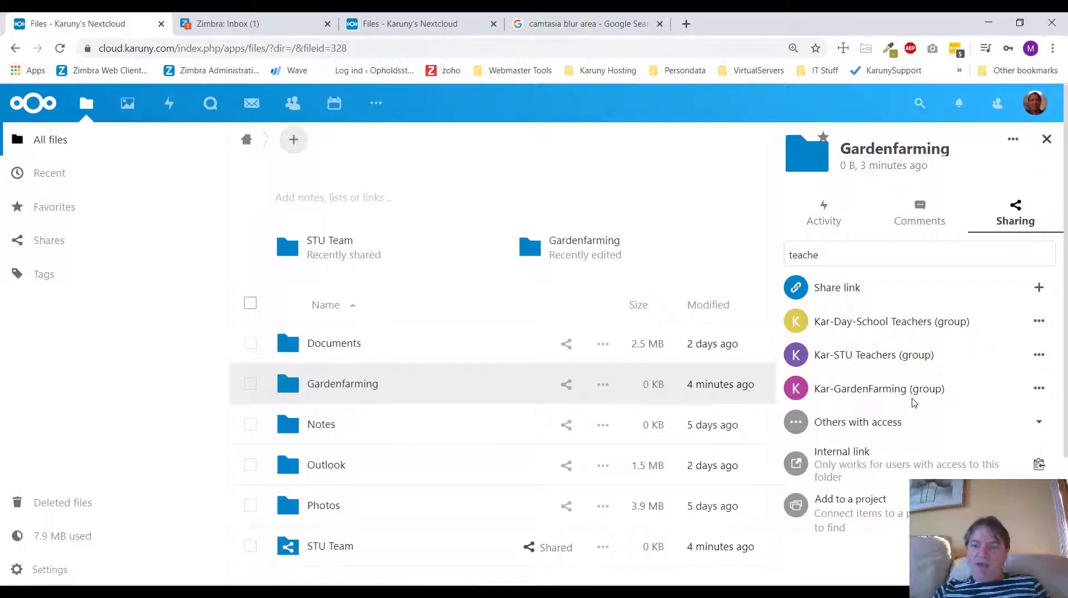
# Disallow editing, creating, deleting and resharing of Gardenfarming for the Kar-Day-School Teachers group.
pyautogui.click(1038, 324)
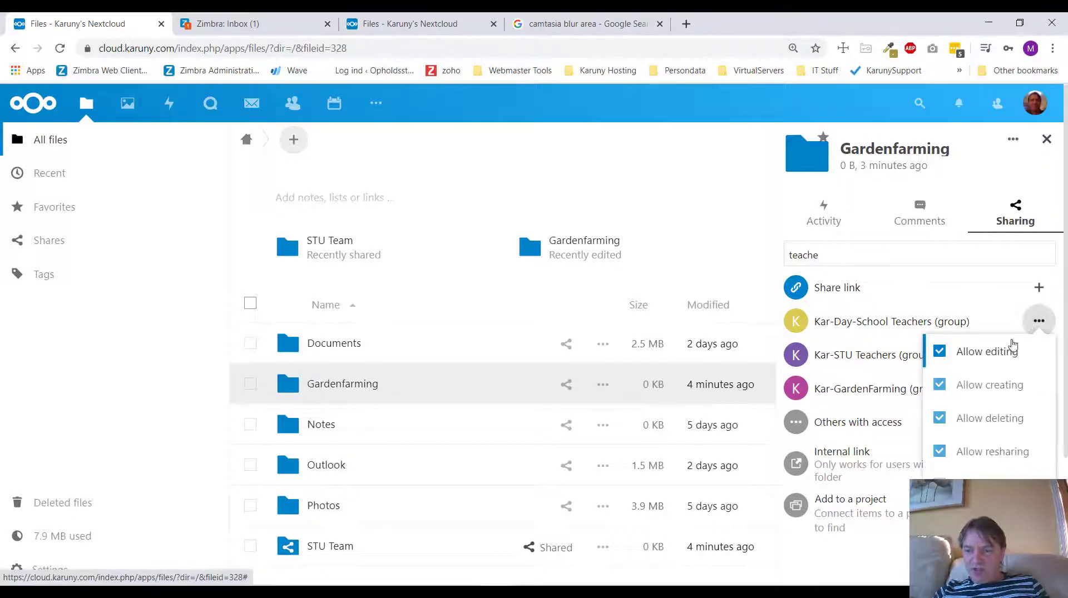
pyautogui.click(939, 351)
pyautogui.click(938, 384)
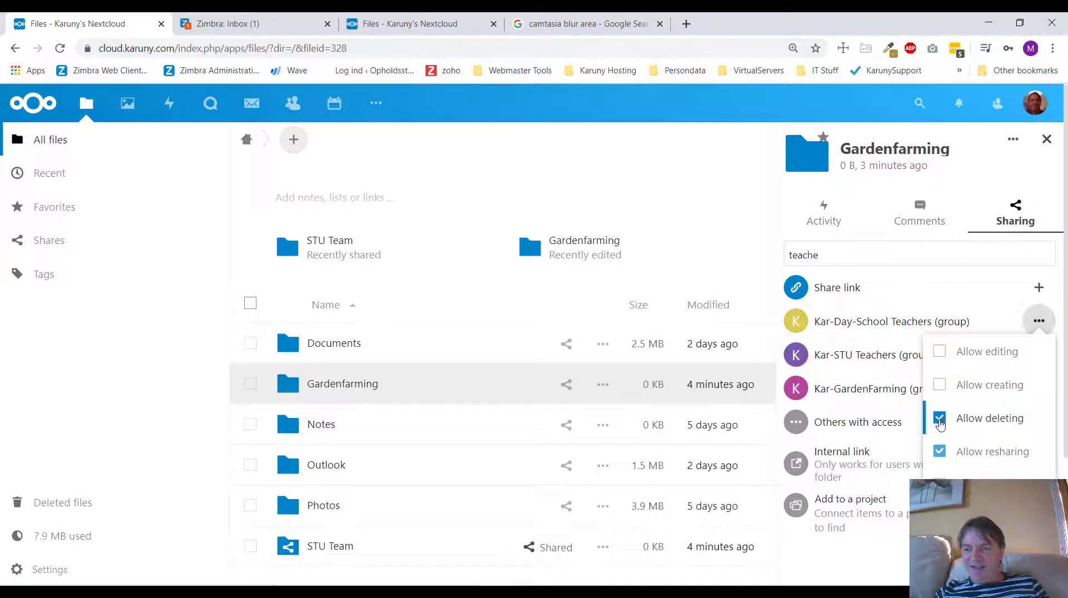
pyautogui.click(939, 418)
pyautogui.click(938, 452)
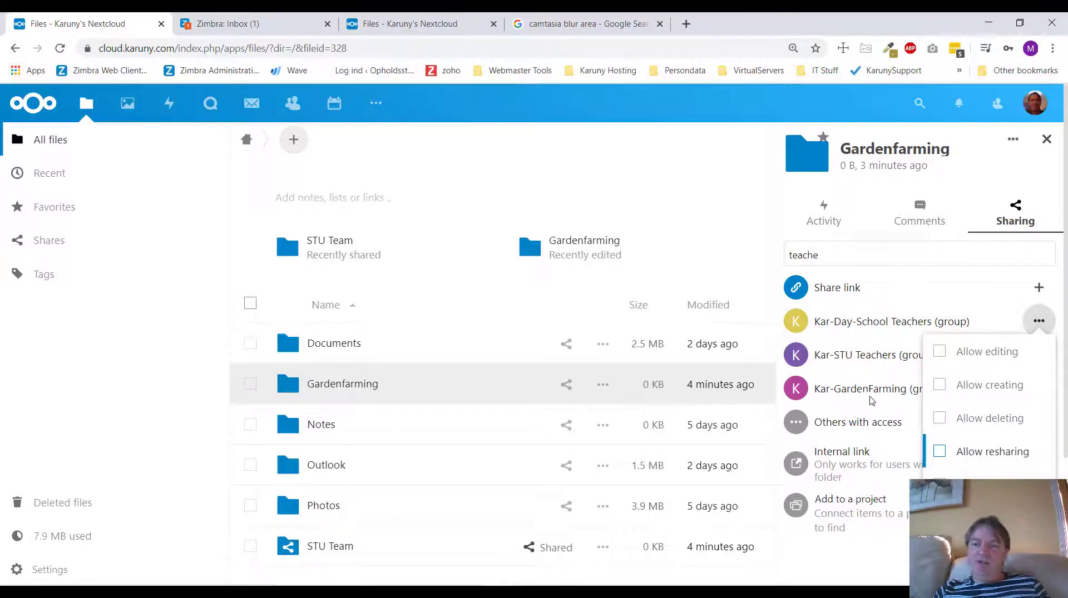
pyautogui.click(887, 359)
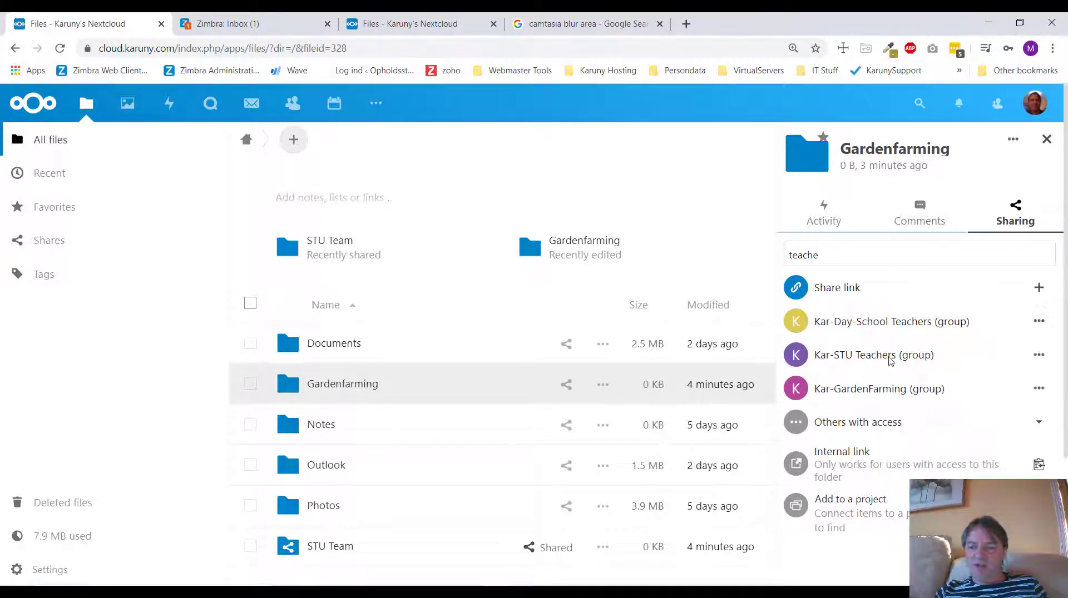
# Disallow editing, creating and deleting in Gardenfarming for the Kar-STU Teachers group.
pyautogui.click(1037, 358)
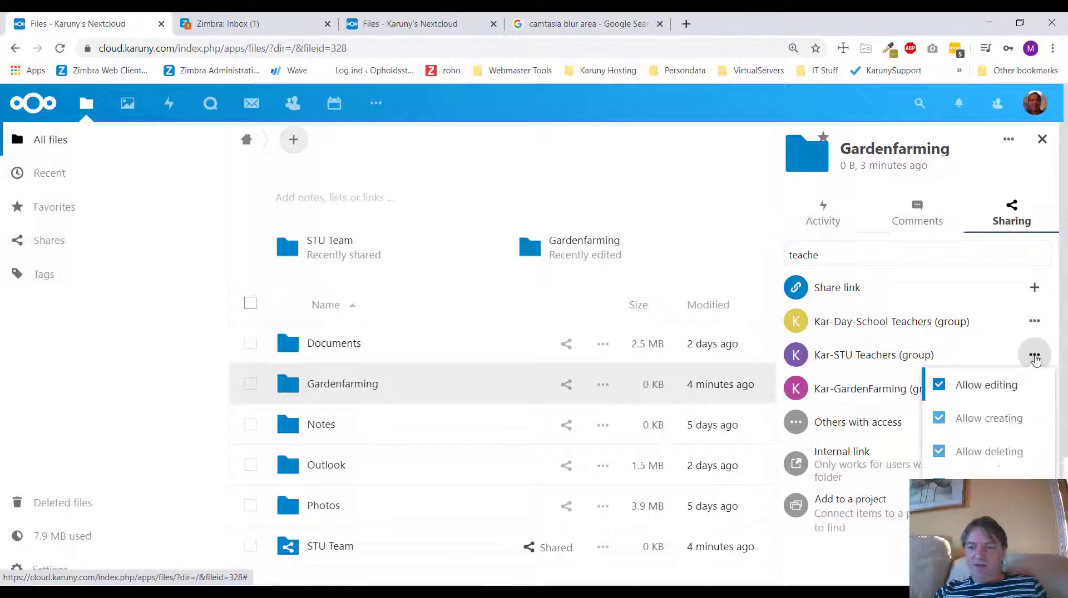
pyautogui.click(939, 385)
pyautogui.click(939, 422)
pyautogui.click(939, 452)
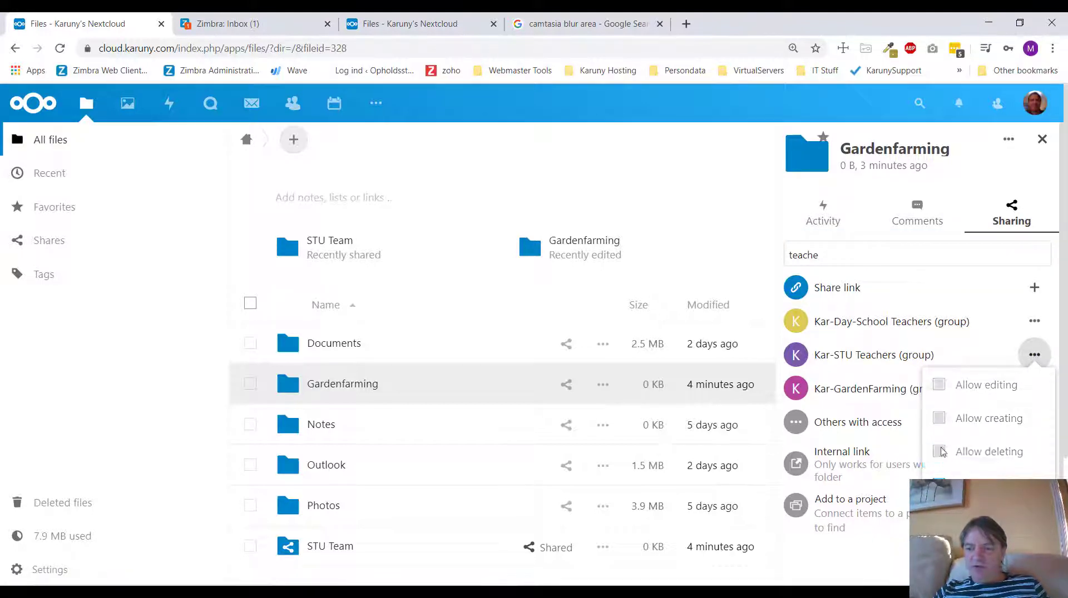
pyautogui.click(798, 572)
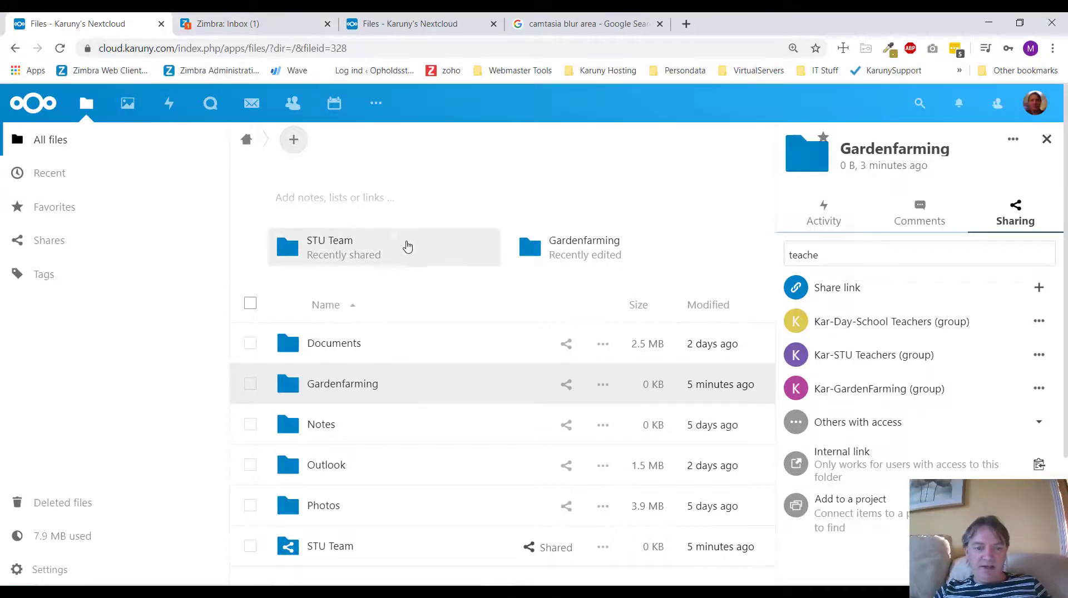
# Read the STU Team share notification in the Zimbra inbox, and view the Headmaster's Nextcloud files before returning to the folder owner's Nextcloud.
pyautogui.click(243, 25)
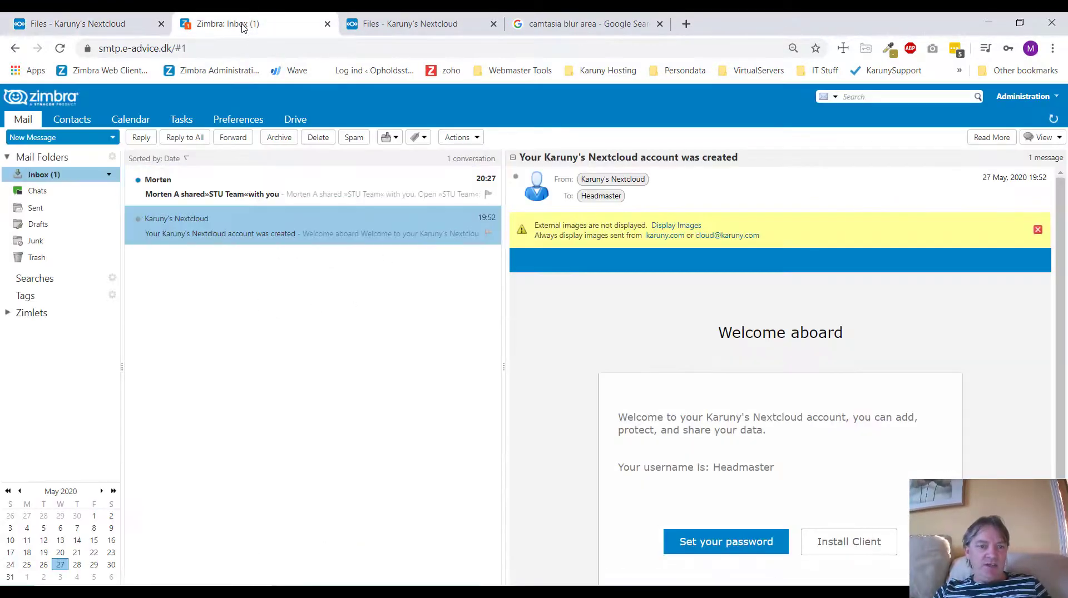
pyautogui.click(251, 192)
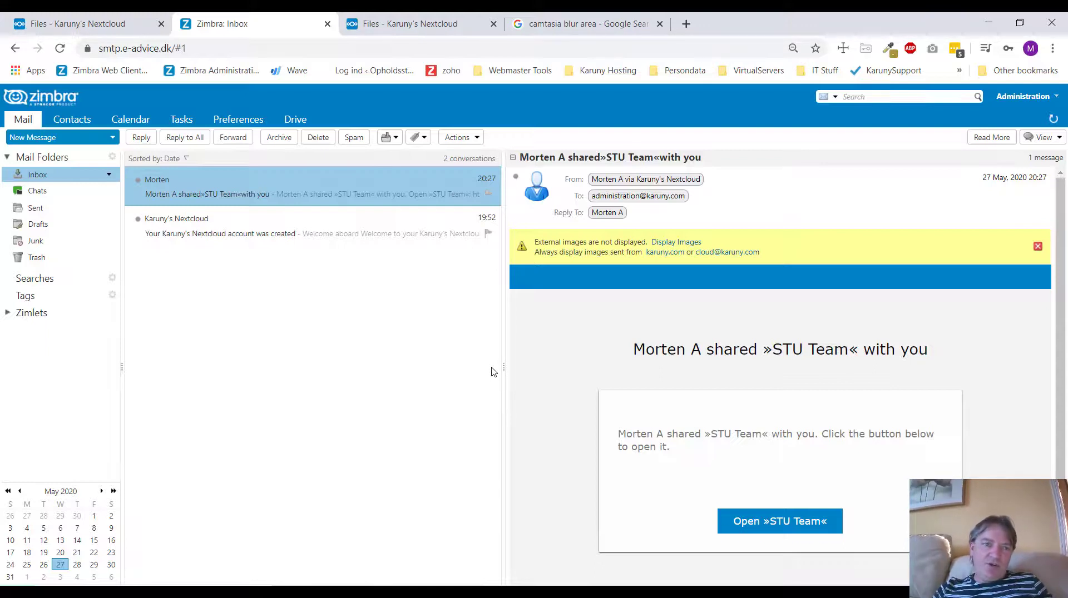
pyautogui.click(367, 24)
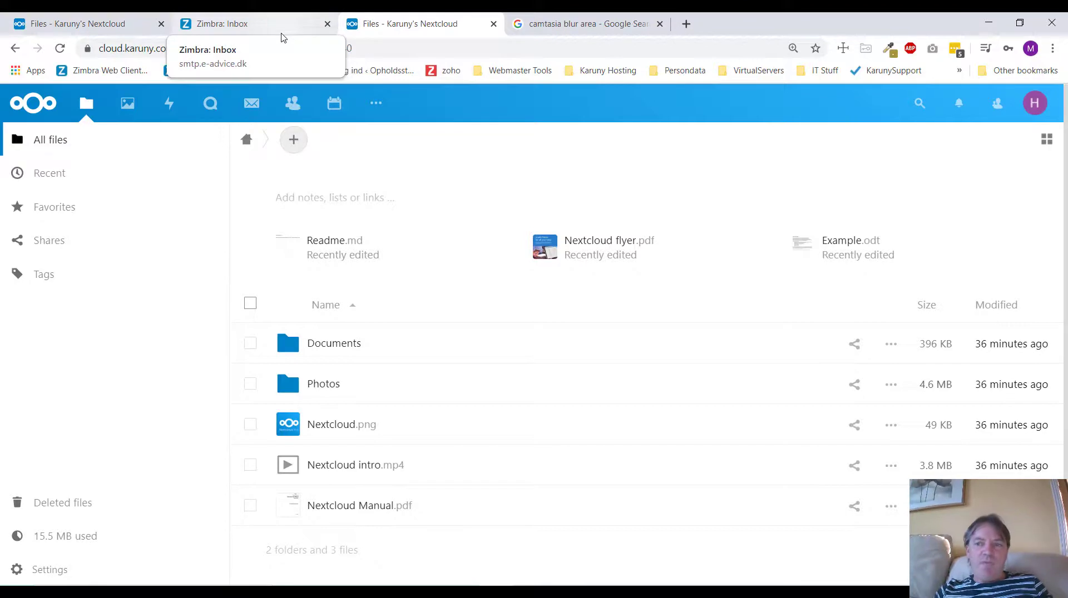
pyautogui.click(108, 25)
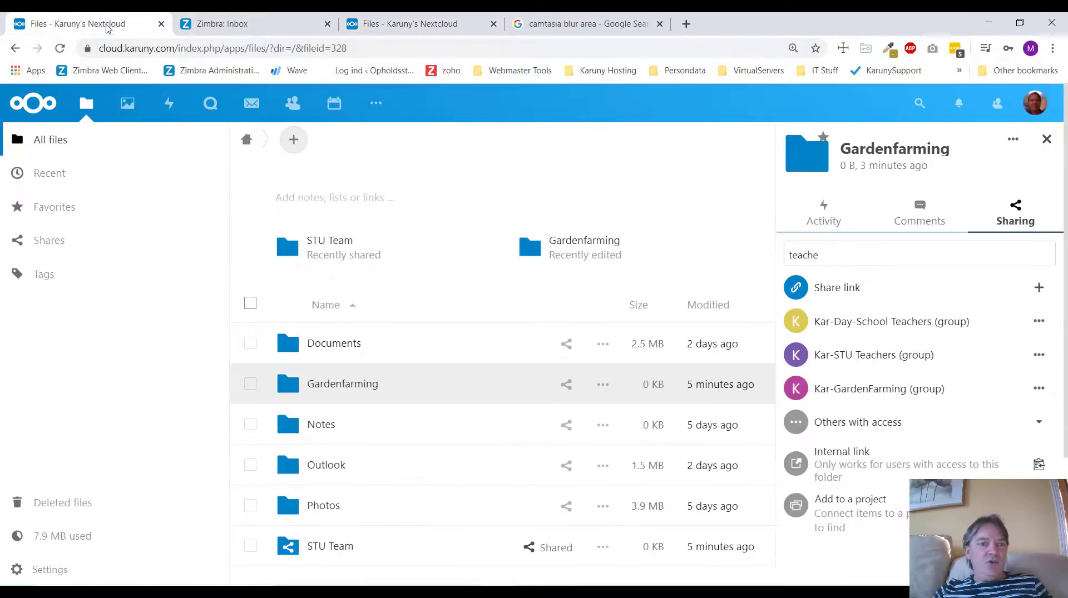